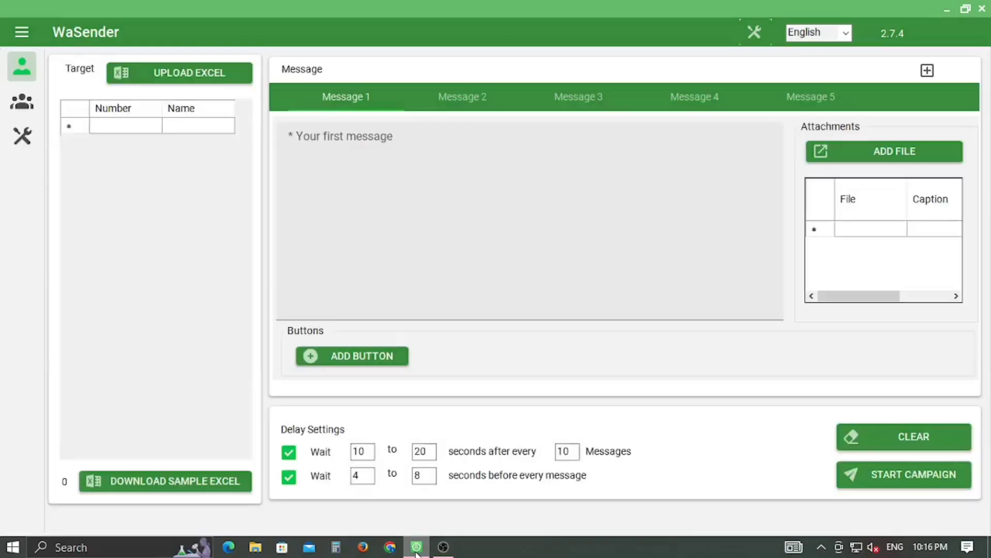
Write the first message as "PLEASE SUBSCRIBE MY CHANNEL", "# YOUR HELP BUDDY#" and "THANK YOU" on three separate lines.
click(336, 162)
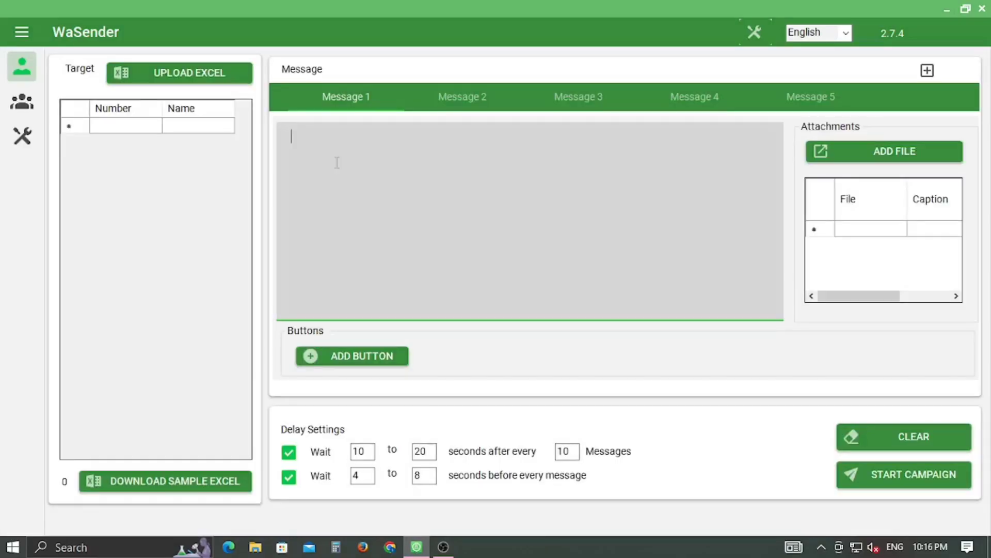
text(PLEASE SUBS)
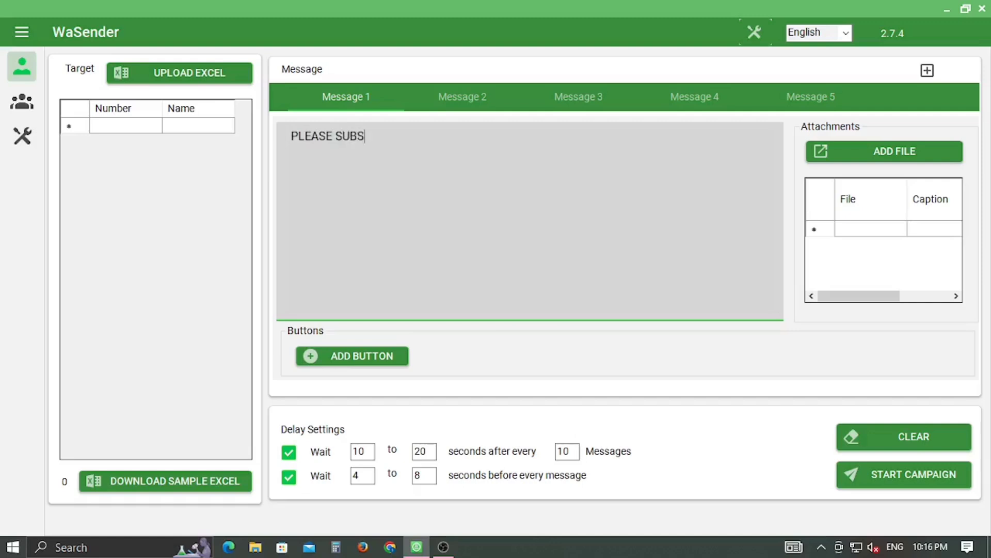
text(CRIBE MY CHANNEL  # Y)
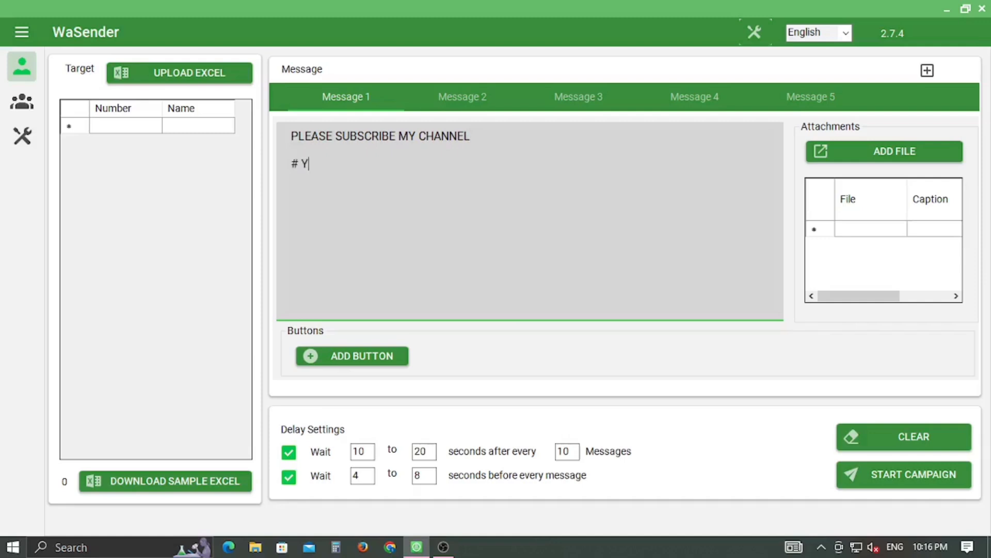
text(OUR HELP BUDDY)
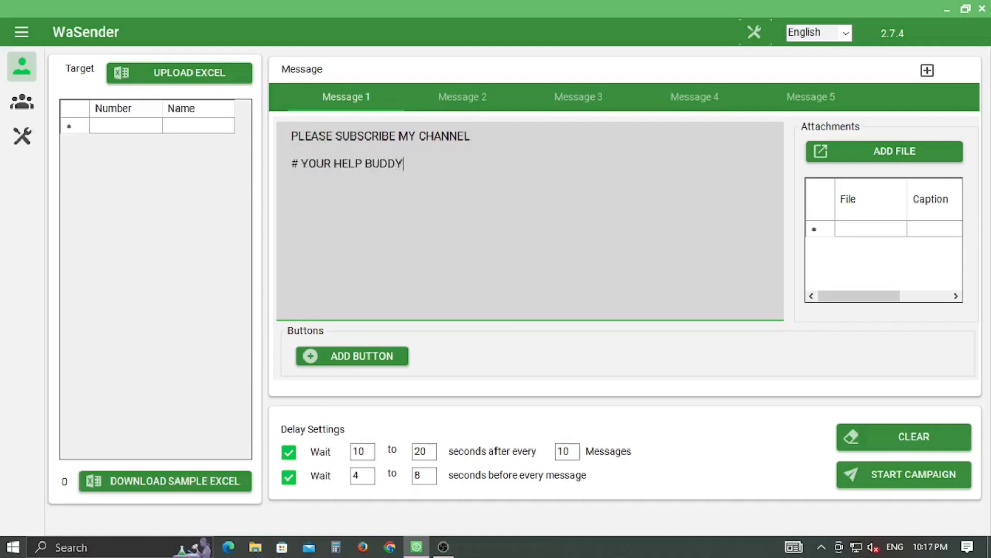
text(#)
key(Return)
text(THANK YOU)
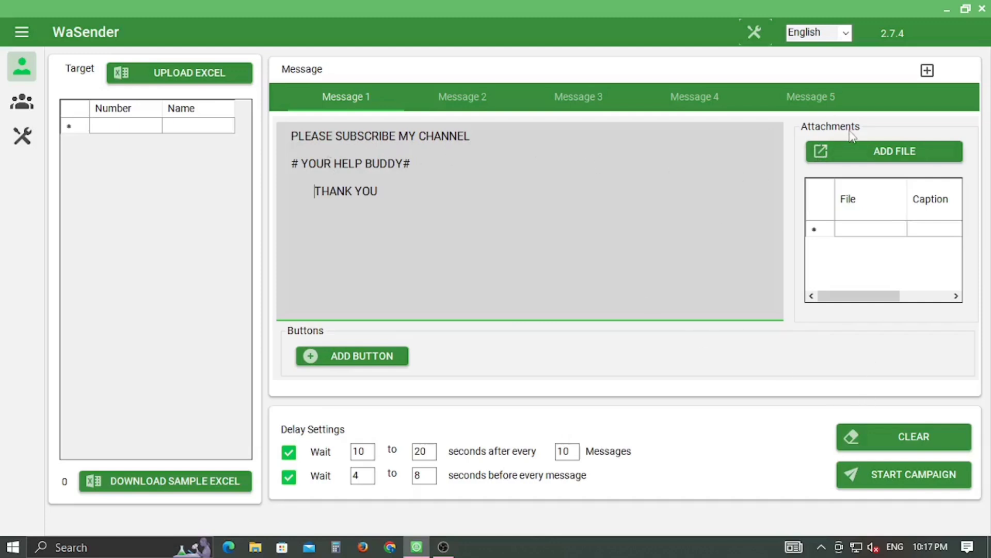
Add the recipient's phone number to the target list and start the campaign.
click(118, 127)
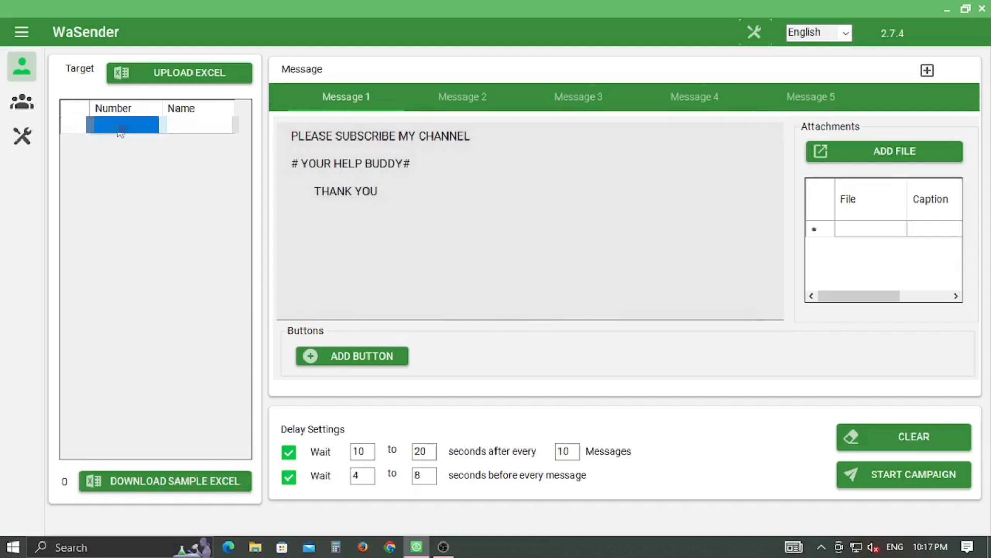
key(ctrl+v)
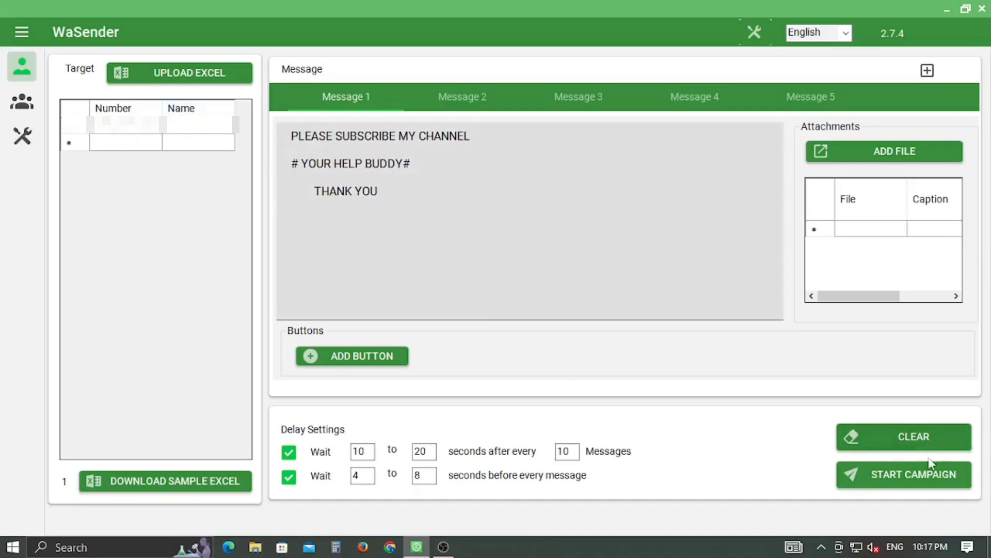
click(932, 473)
text(03)
click(607, 312)
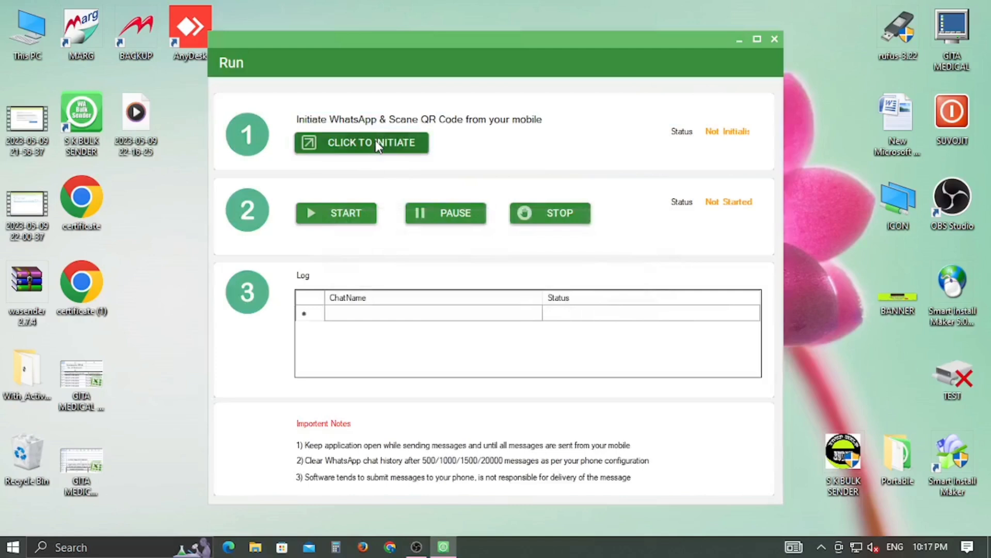
Try to initiate WhatsApp for the campaign, and close both the Run window and WaSender.
click(377, 144)
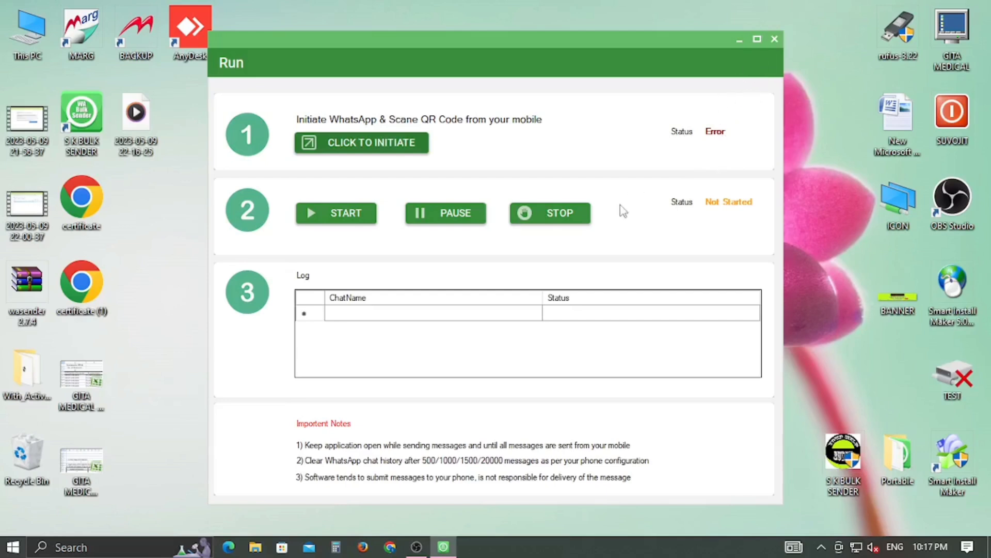
click(774, 41)
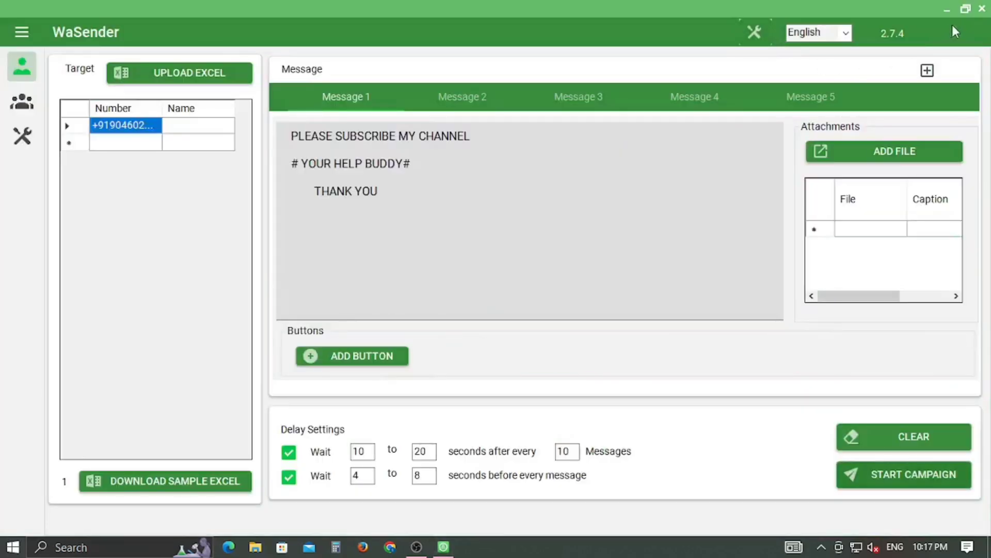
click(983, 9)
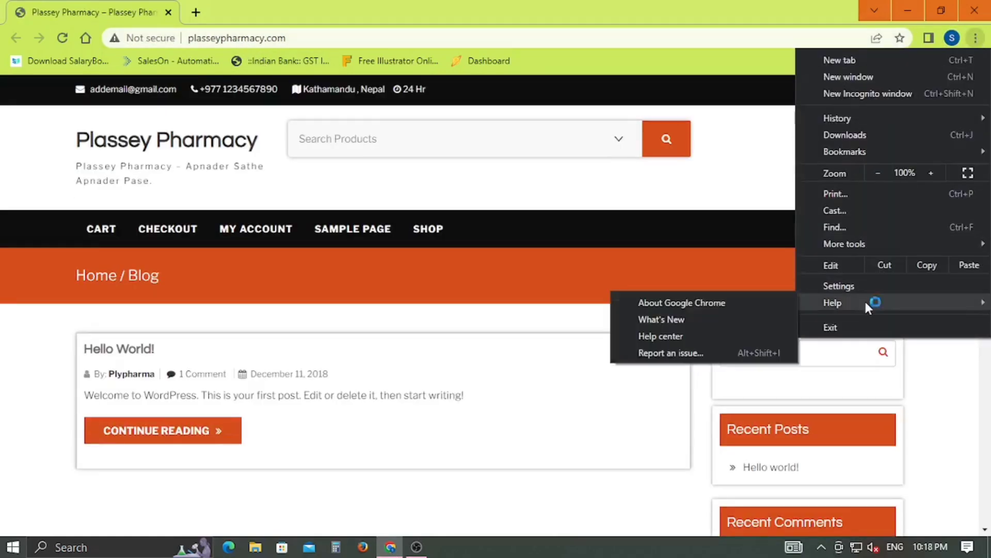
Check the installed browser version on the About Google Chrome page in Chrome, and close that page.
click(773, 304)
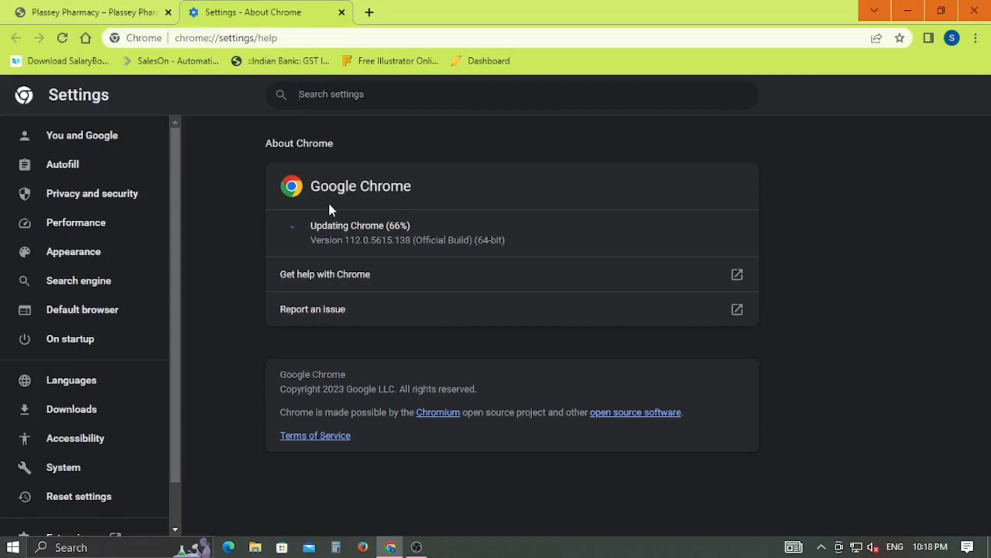
drag(343, 240, 412, 240)
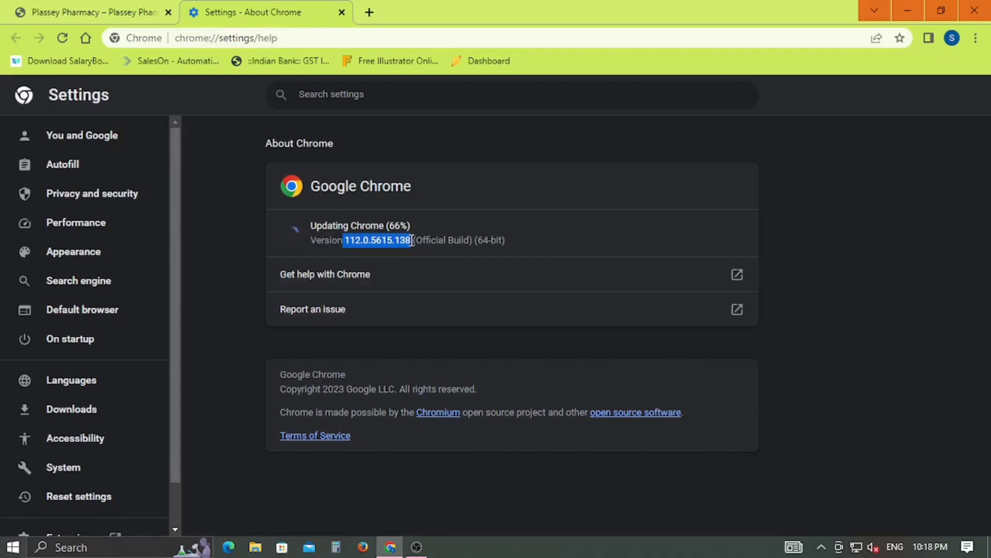
click(342, 12)
Search the web for "GOOGLE CHROME DRIVER" in a new tab.
click(196, 13)
text(GOO)
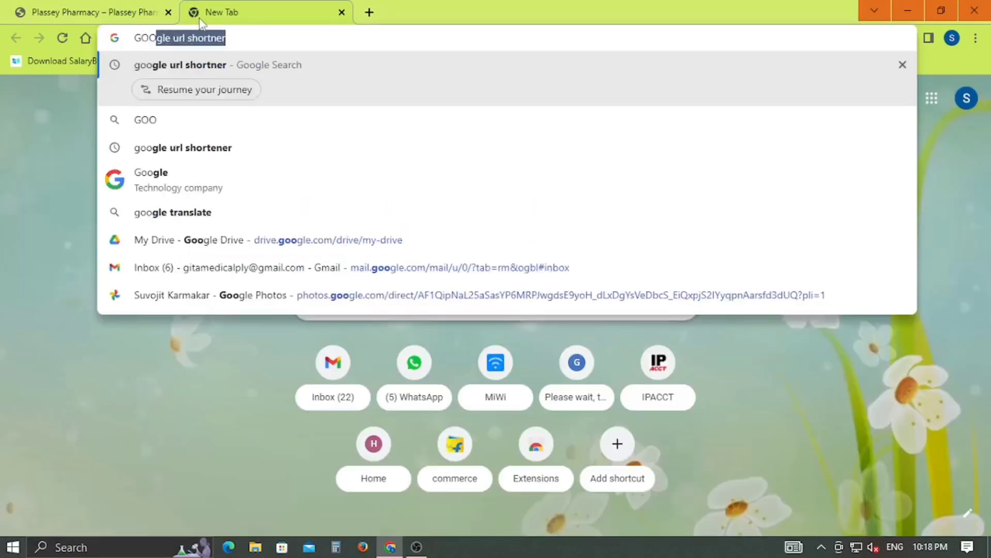
text(GLE )
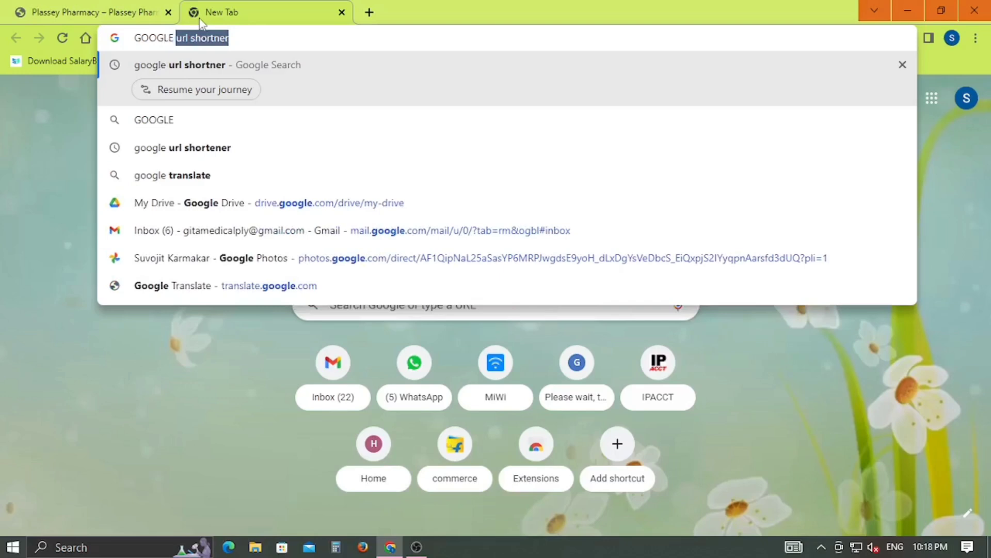
text(CHROMWE)
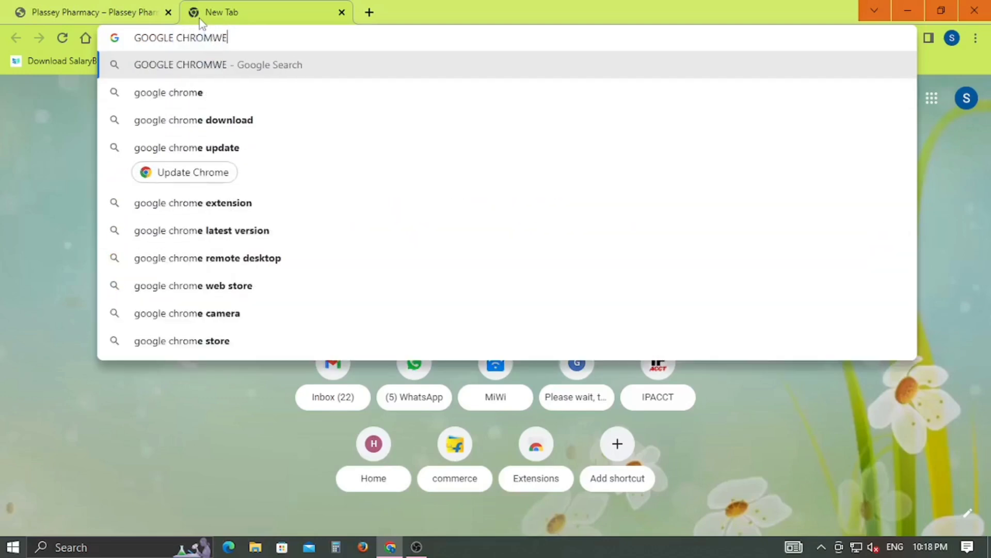
key(BackSpace)
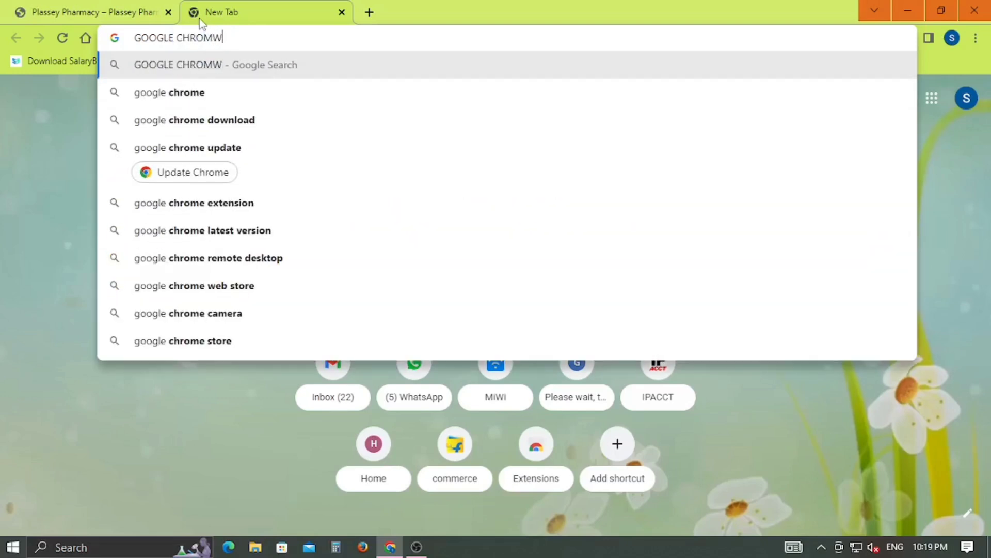
key(BackSpace)
text(W)
key(BackSpace)
text(E)
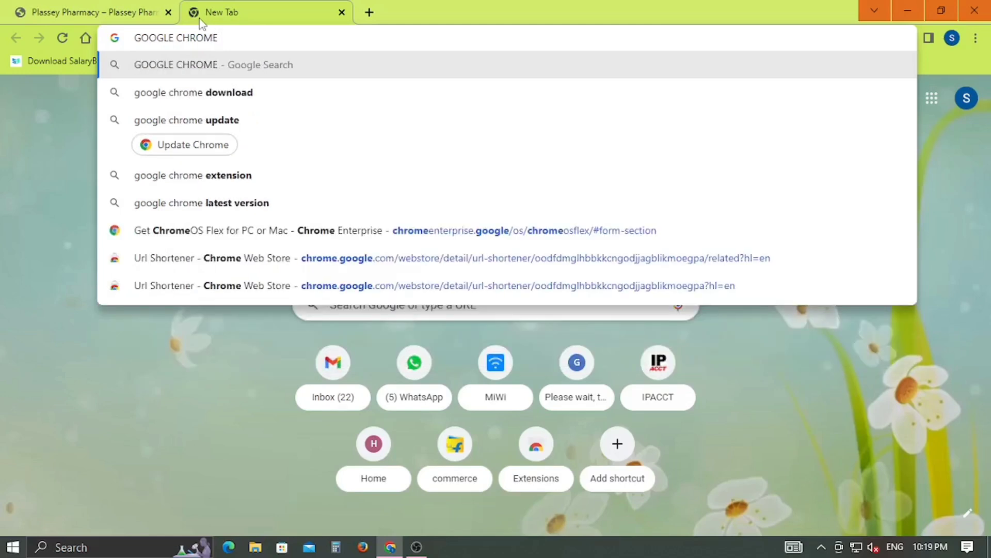
text( DRIVER)
key(Return)
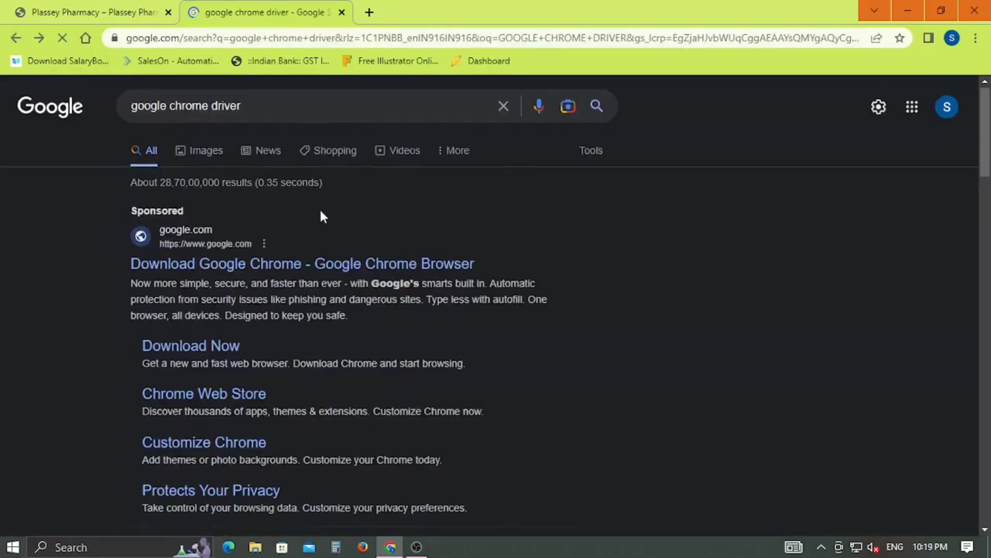
Download chromedriver_win32.zip for ChromeDriver 112.0.5615.49 from the WebDriver for Chrome downloads page.
scroll(321, 208, down, 5)
scroll(321, 211, down, 1)
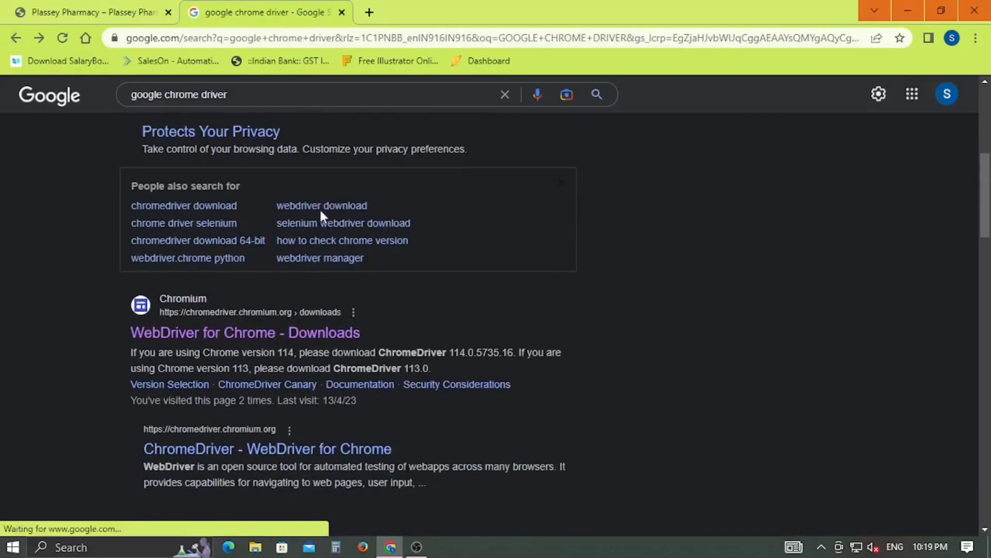
click(244, 335)
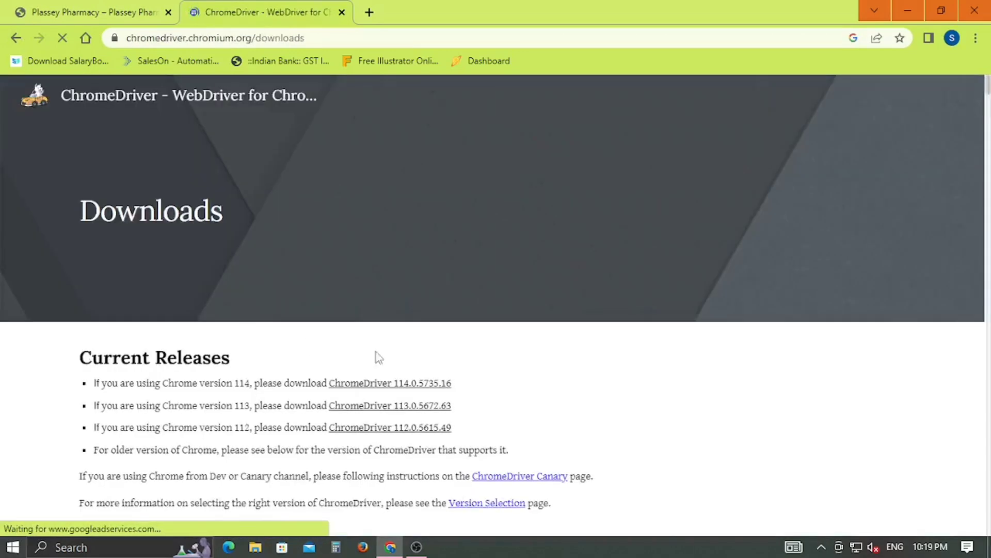
scroll(379, 357, down, 3)
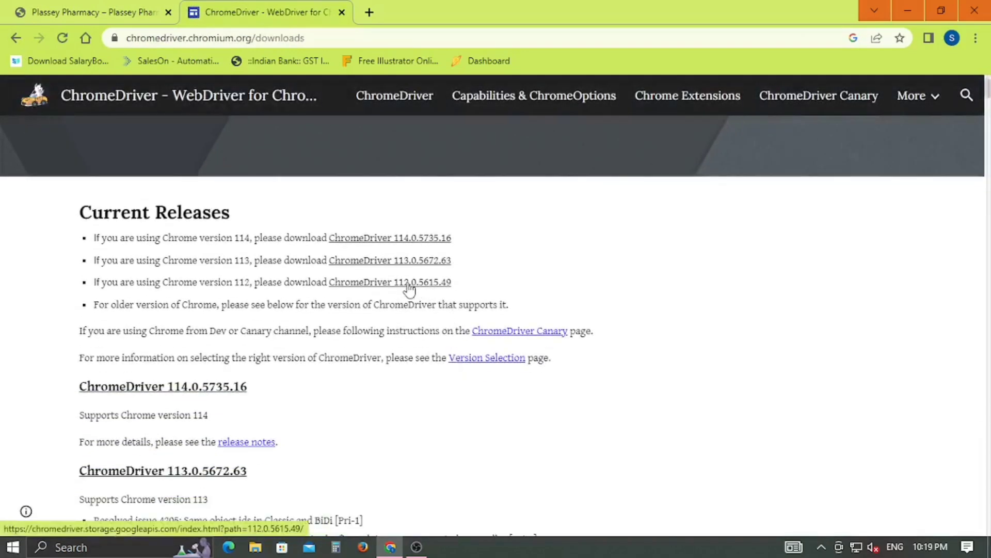
click(409, 283)
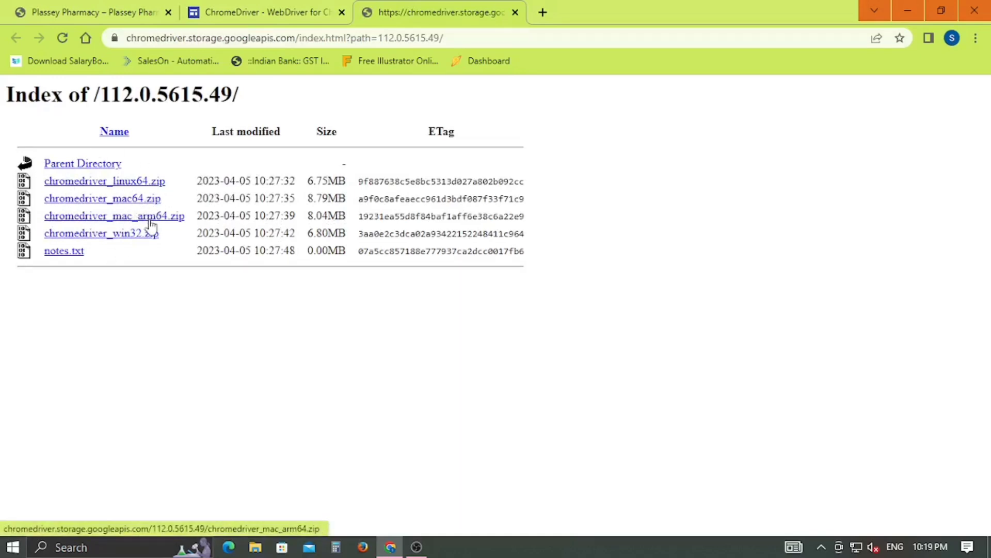
click(127, 238)
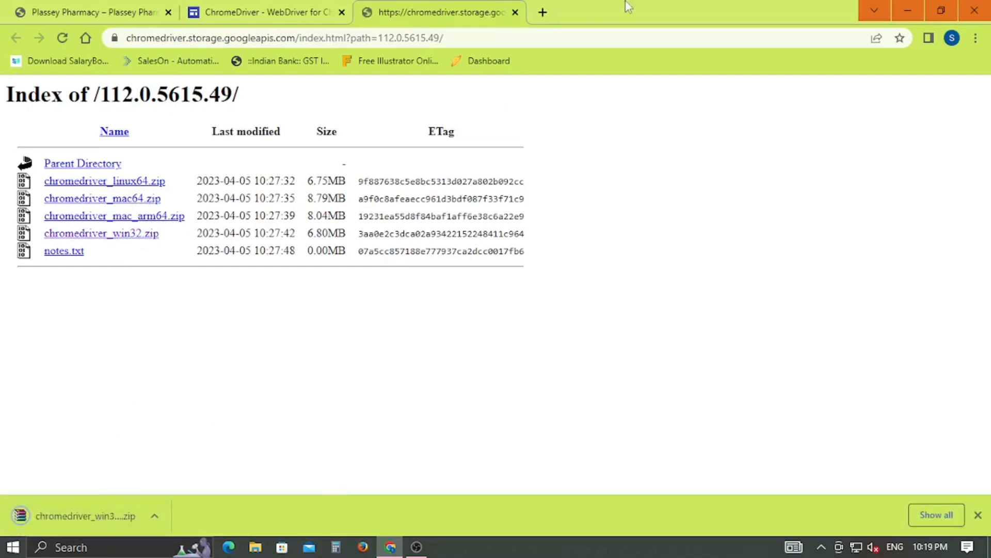
Set the chromedriver_win32 zip to open once it is downloaded, and show the browser's downloads list.
drag(624, 5, 714, 28)
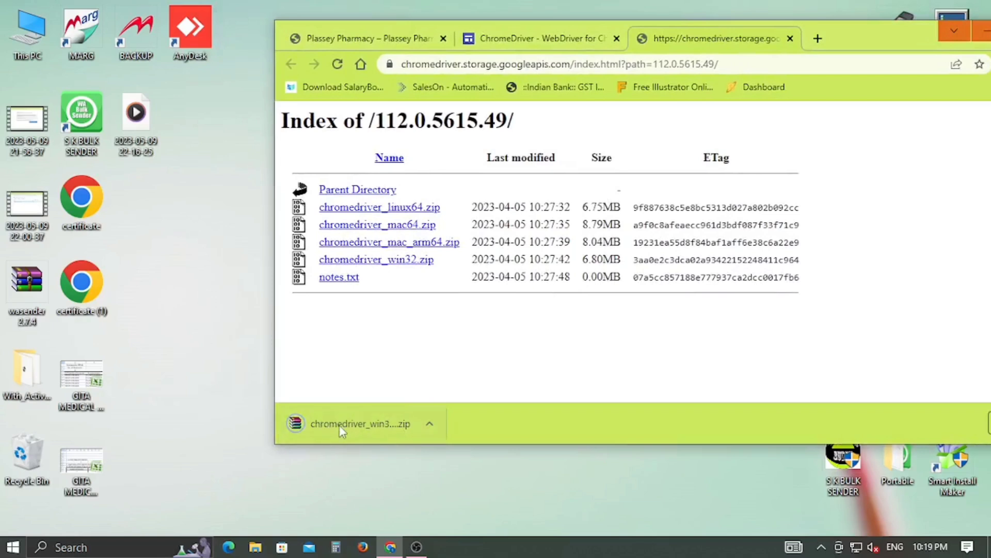
click(439, 422)
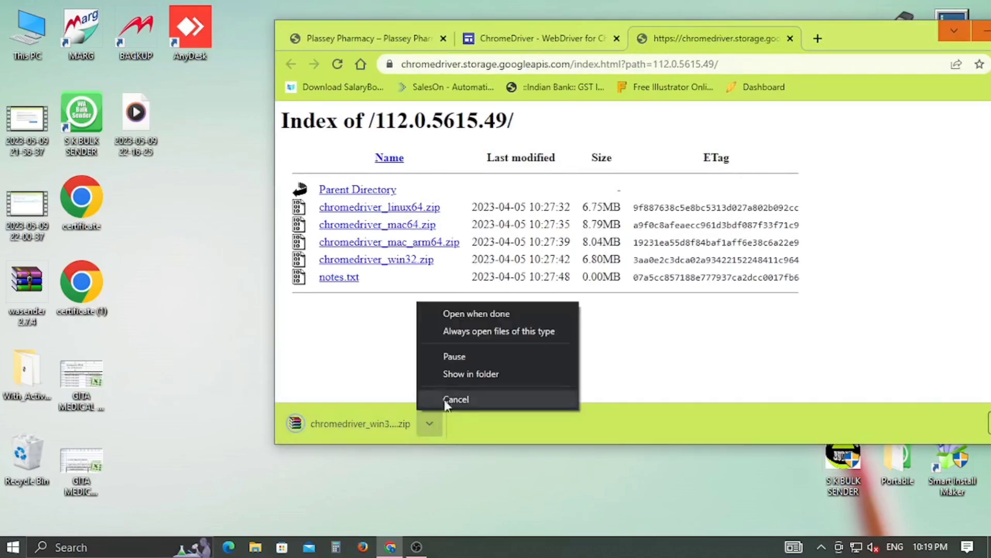
click(454, 317)
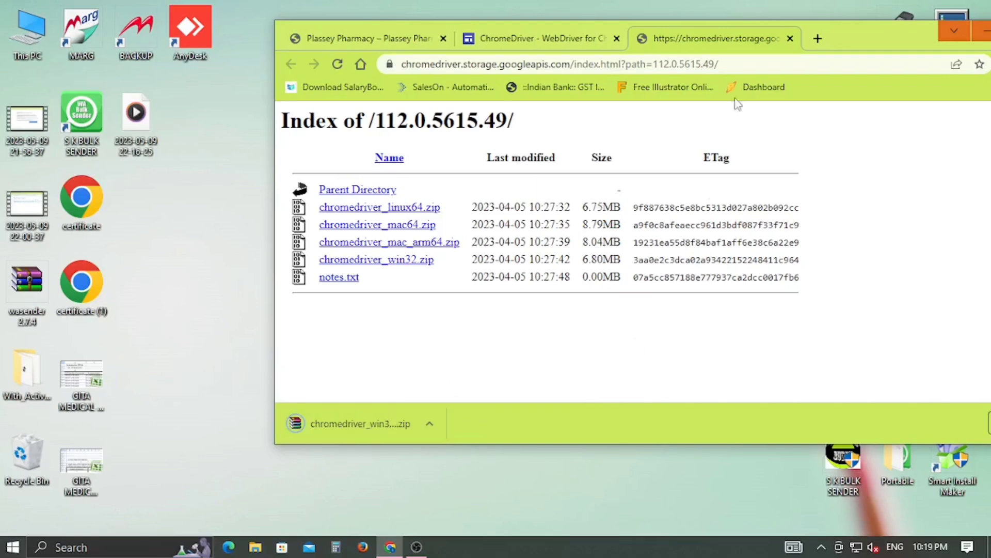
drag(865, 48, 716, 43)
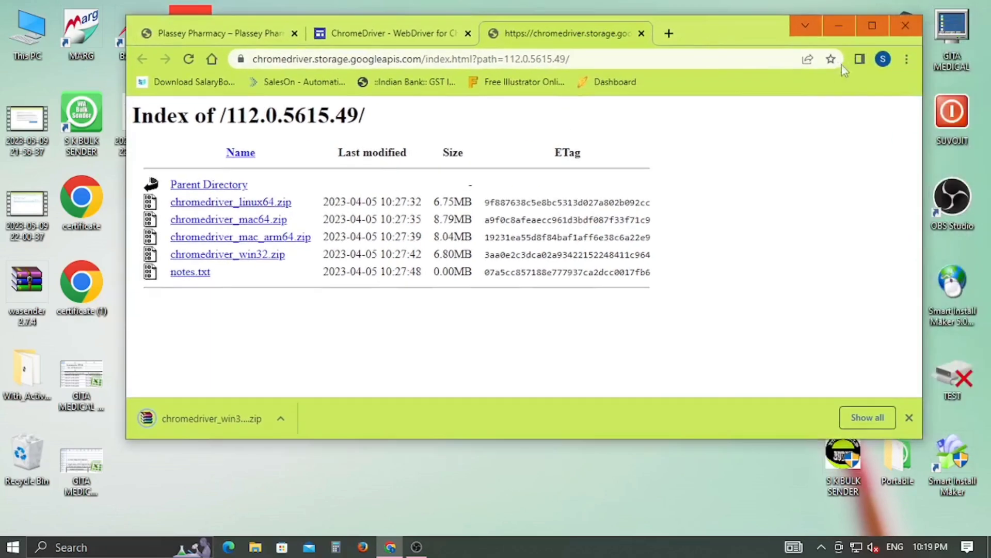
click(907, 60)
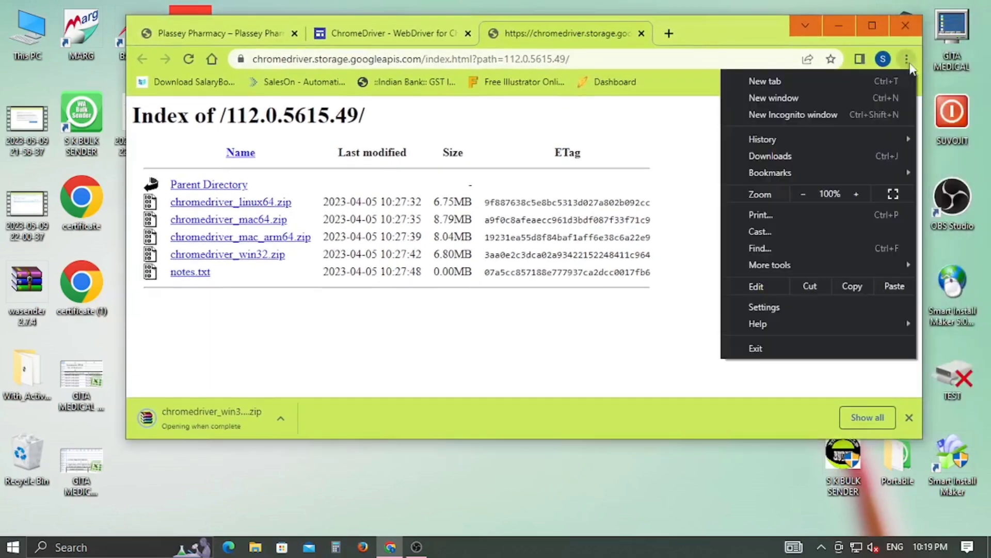
click(765, 157)
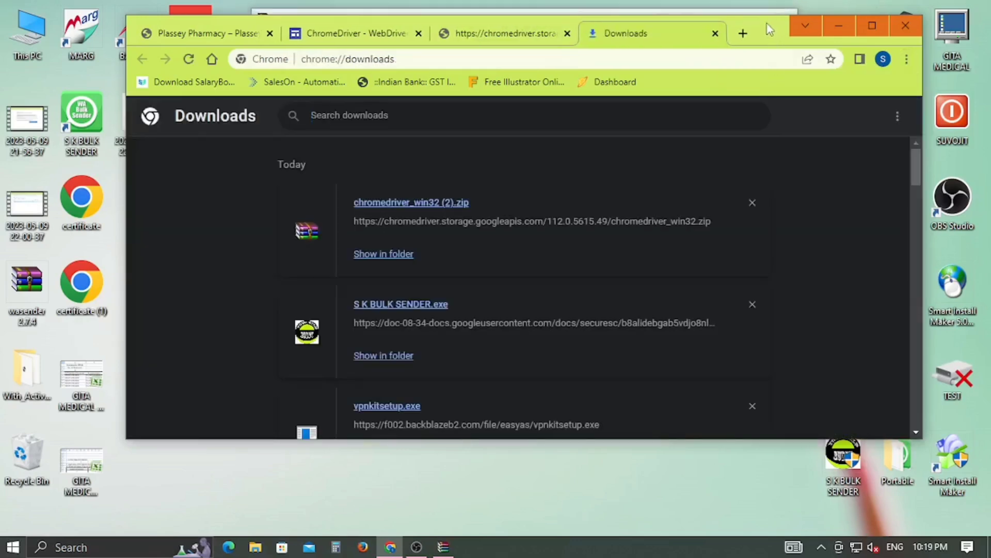
Uncover the opened archive, dismiss the WinRAR licence notice and extract chromedriver.exe to the desktop.
drag(778, 45, 982, 293)
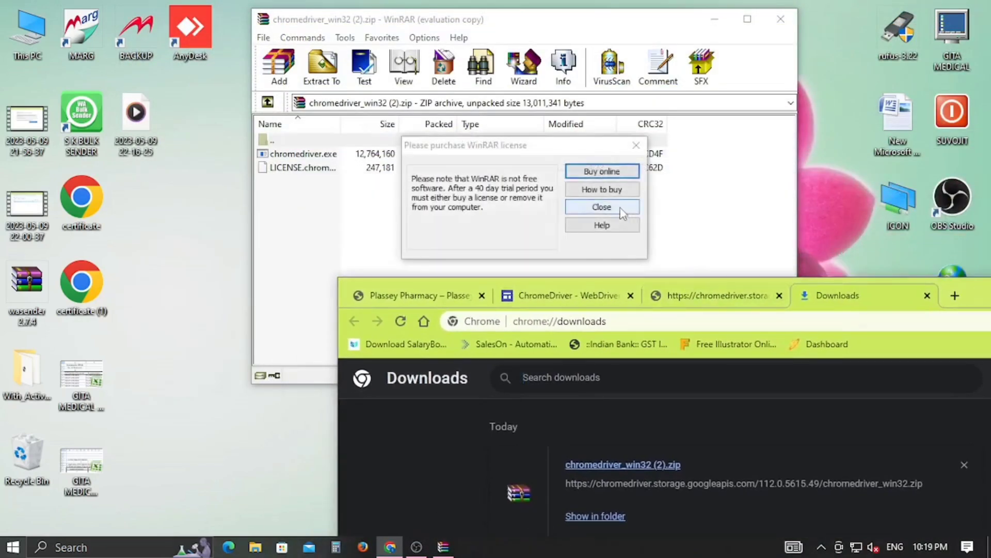
click(600, 206)
drag(295, 153, 152, 207)
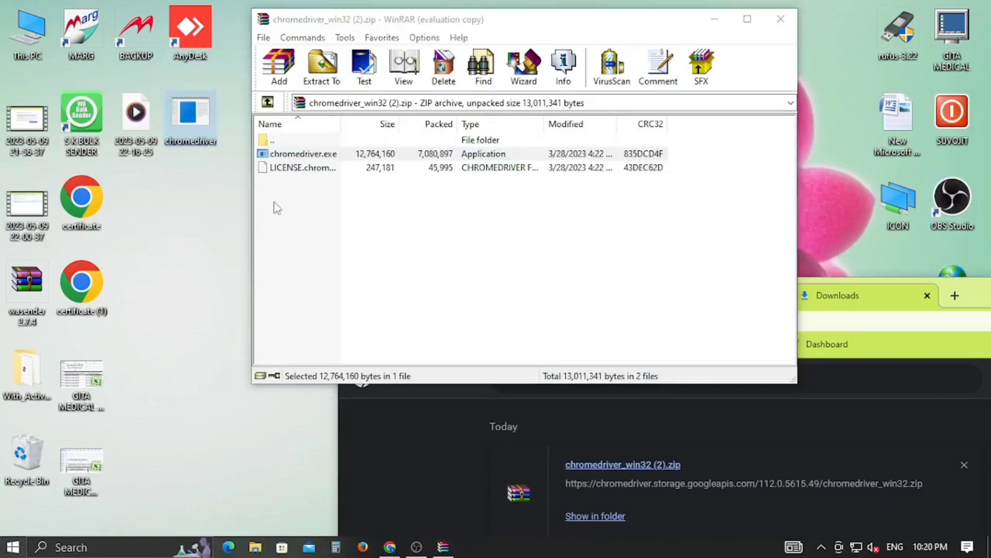
Close the archive window, select the full Start in path in the S K BULK SENDER desktop shortcut's properties, and confirm the properties.
click(83, 124)
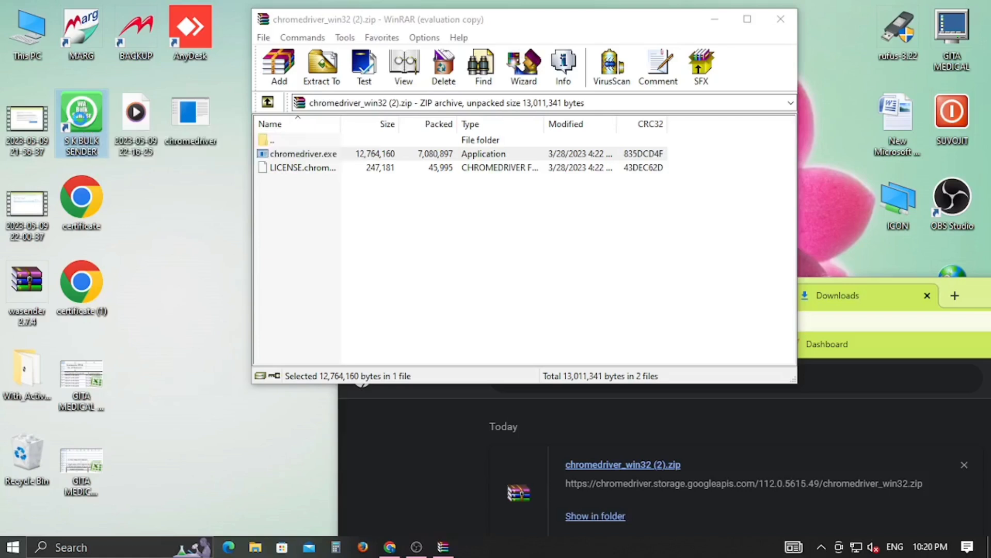
right_click(79, 119)
click(141, 459)
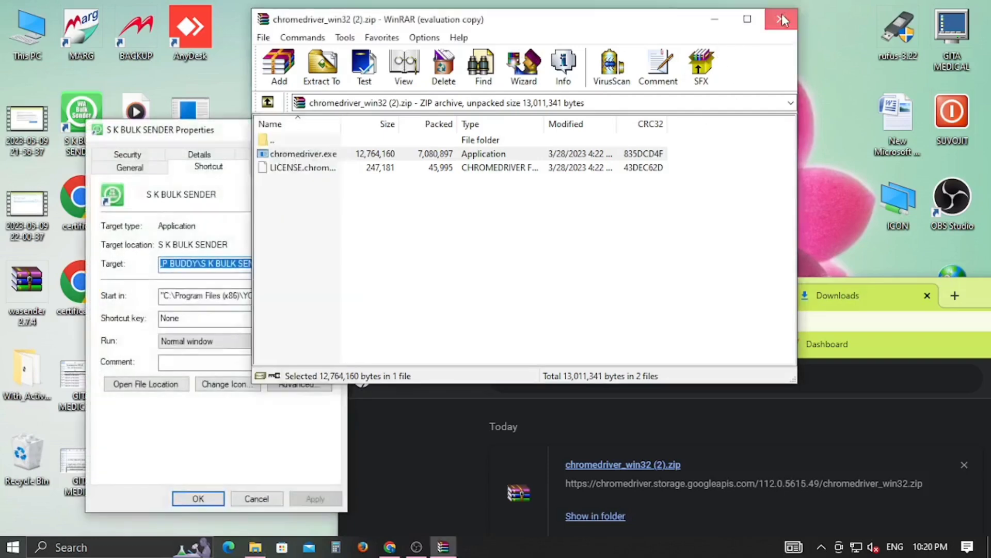
click(782, 16)
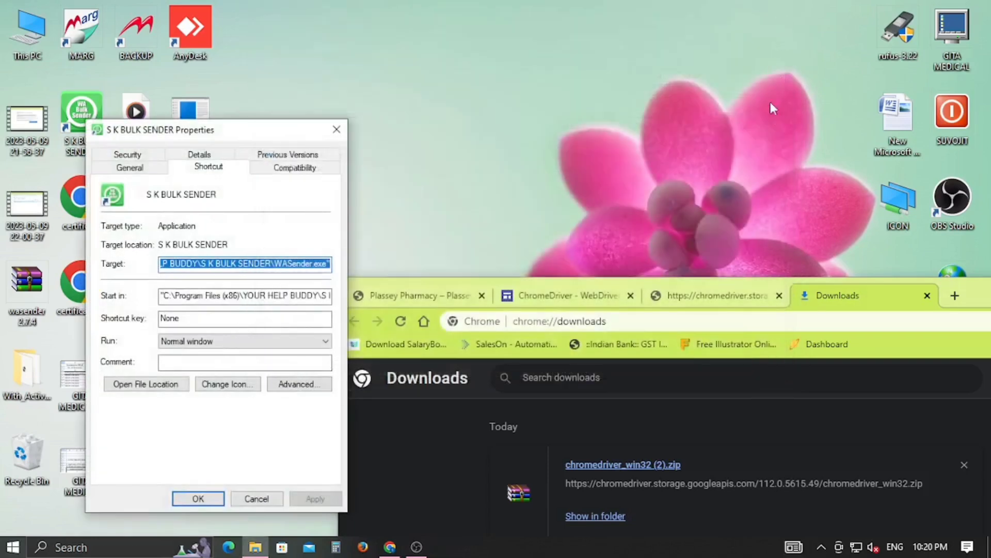
click(207, 299)
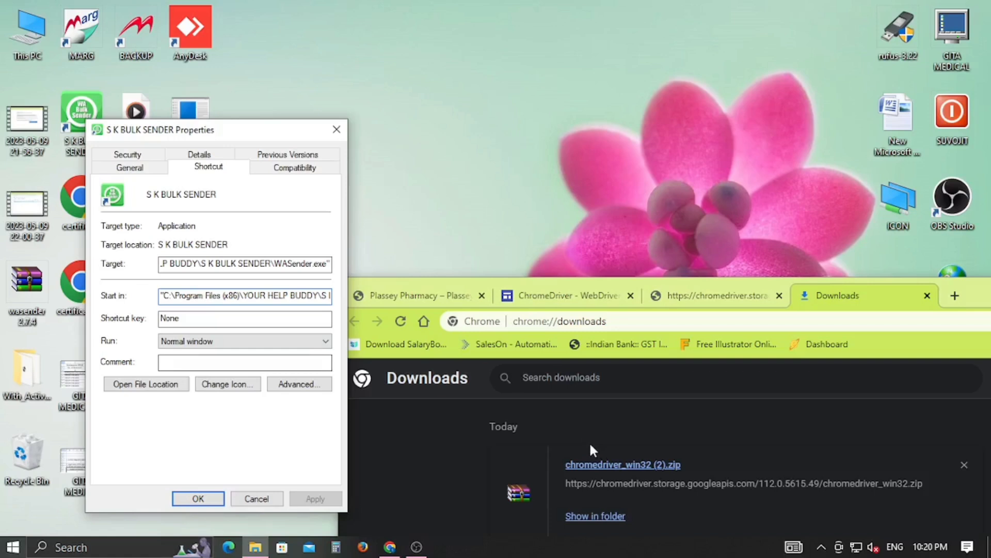
key(ctrl+a)
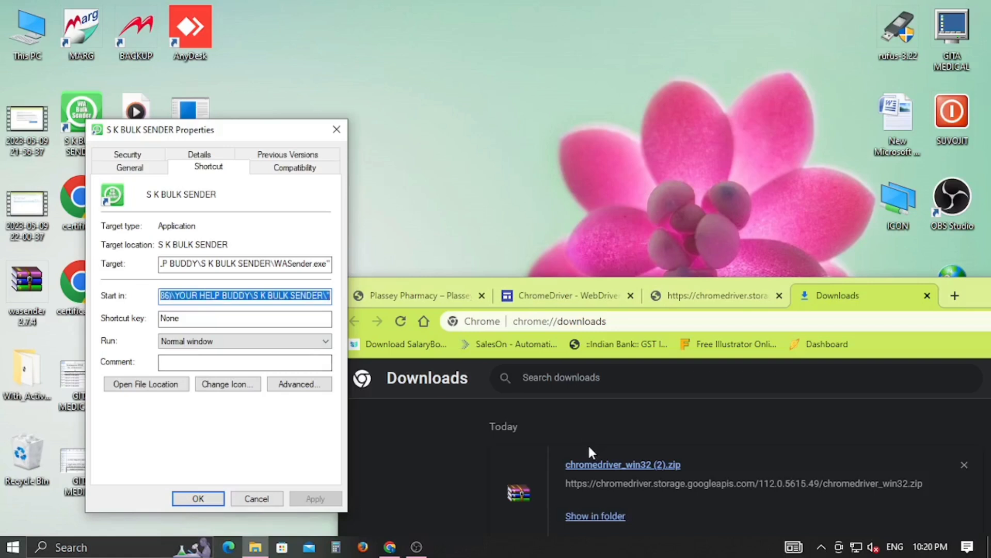
click(194, 498)
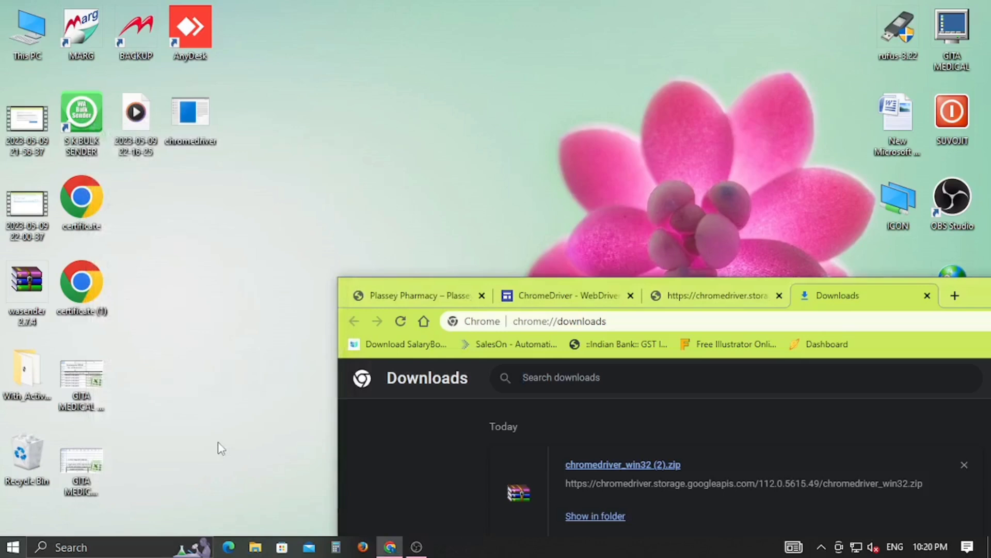
Run the path C:\Program Files (x86)\TrendingApps\WaSenderSetUp\ and open its chromedriver subfolder.
key(super+r)
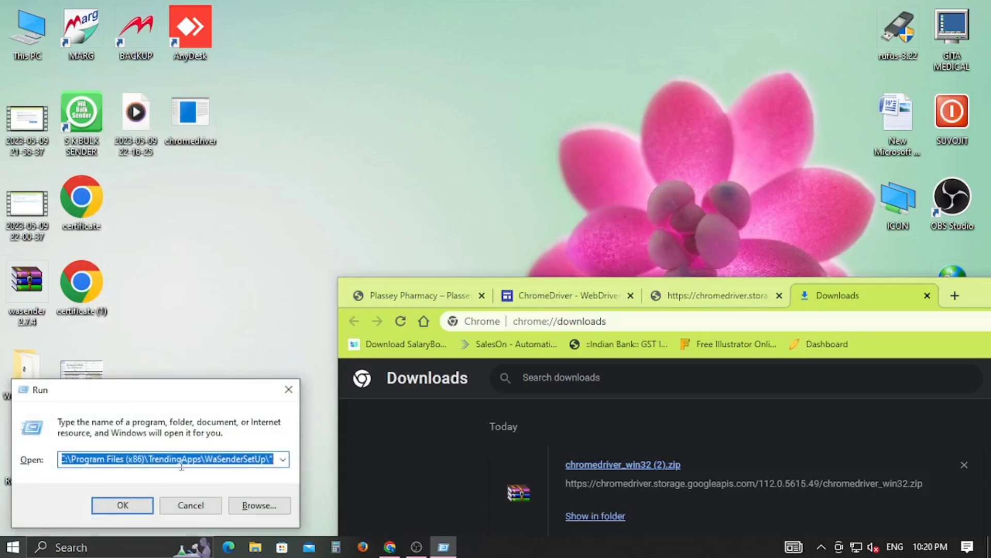
click(131, 505)
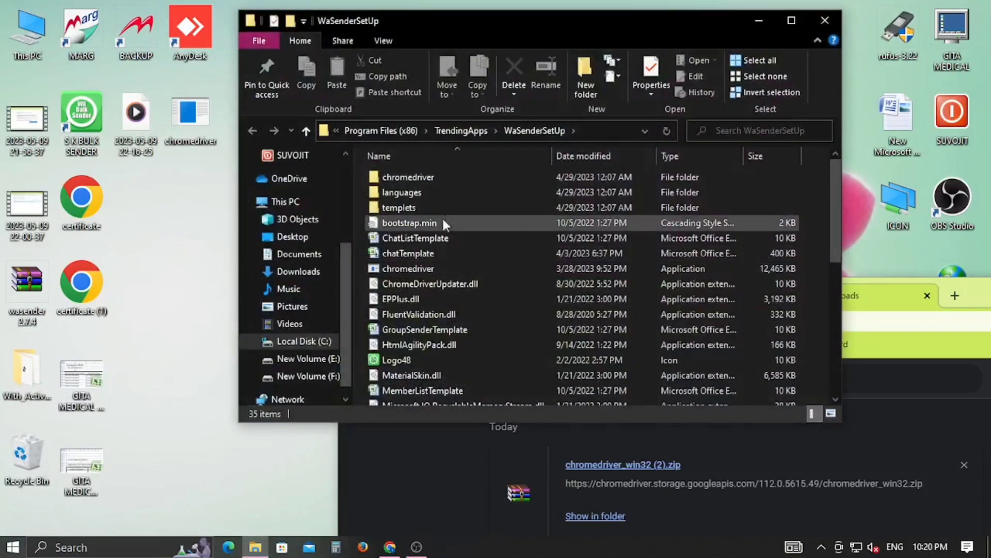
double_click(445, 178)
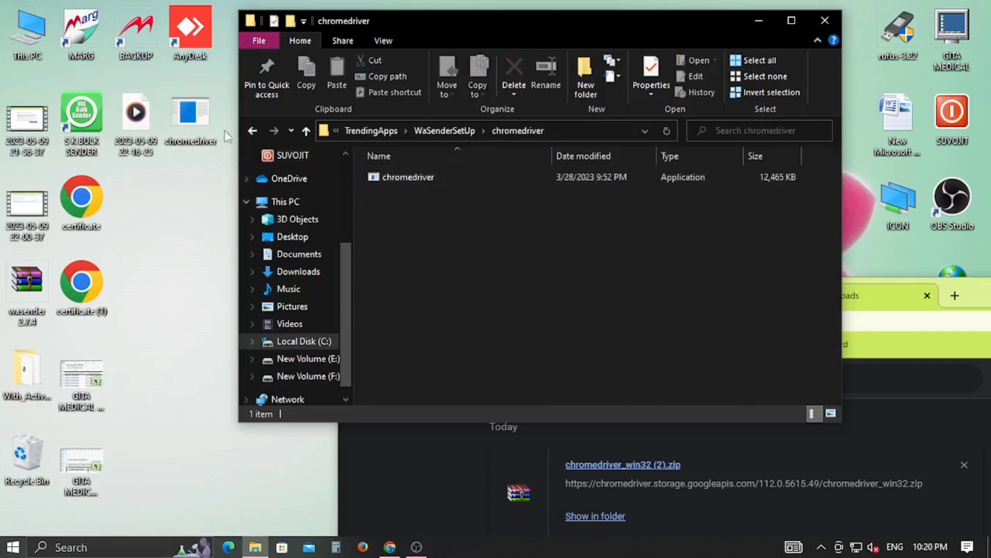
Copy chromedriver from the desktop into the chromedriver subfolder, replacing the existing file.
click(200, 125)
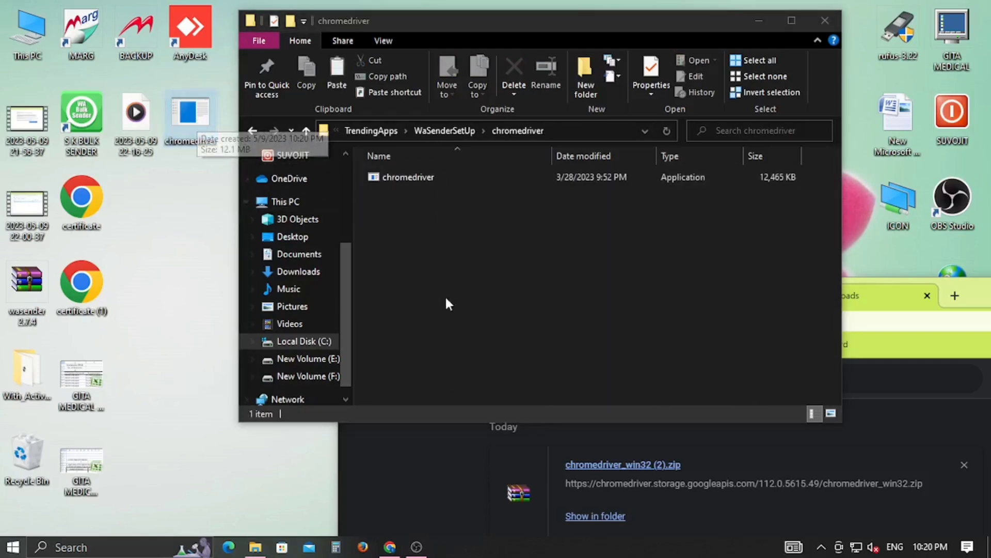
click(480, 283)
key(ctrl+v)
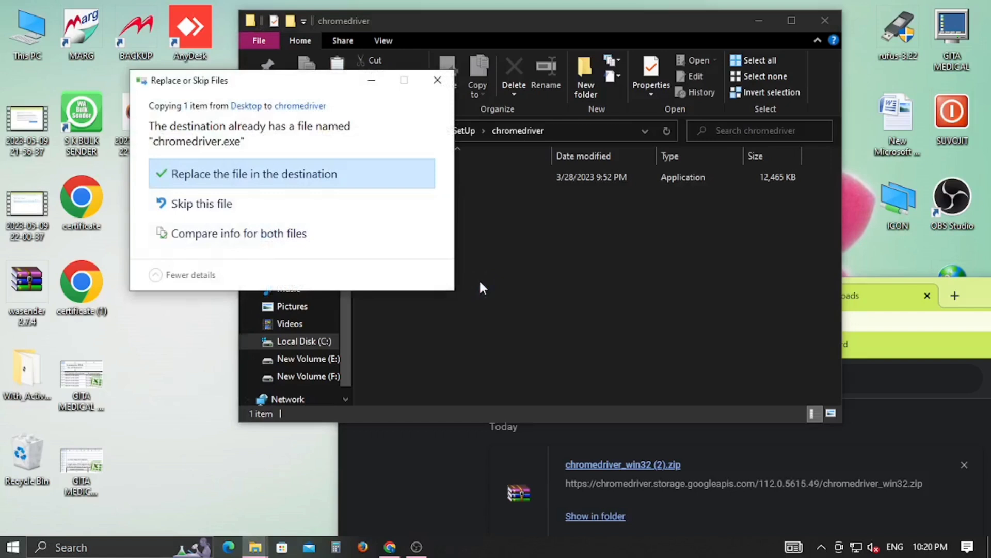
click(363, 173)
click(259, 177)
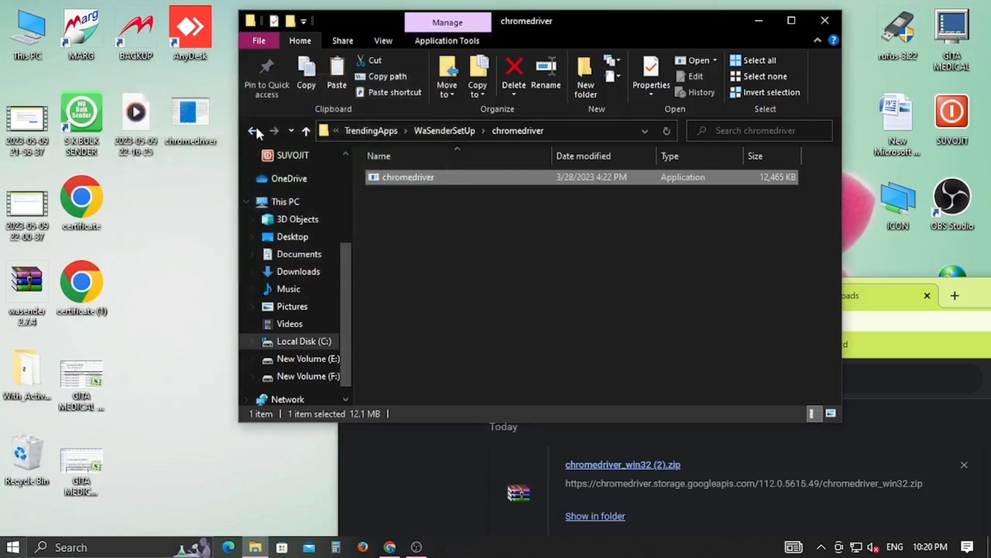
Replace chromedriver.exe in the parent WaSenderSetUp folder with the desktop copy as well, granting administrator permission.
click(256, 130)
scroll(546, 253, down, 6)
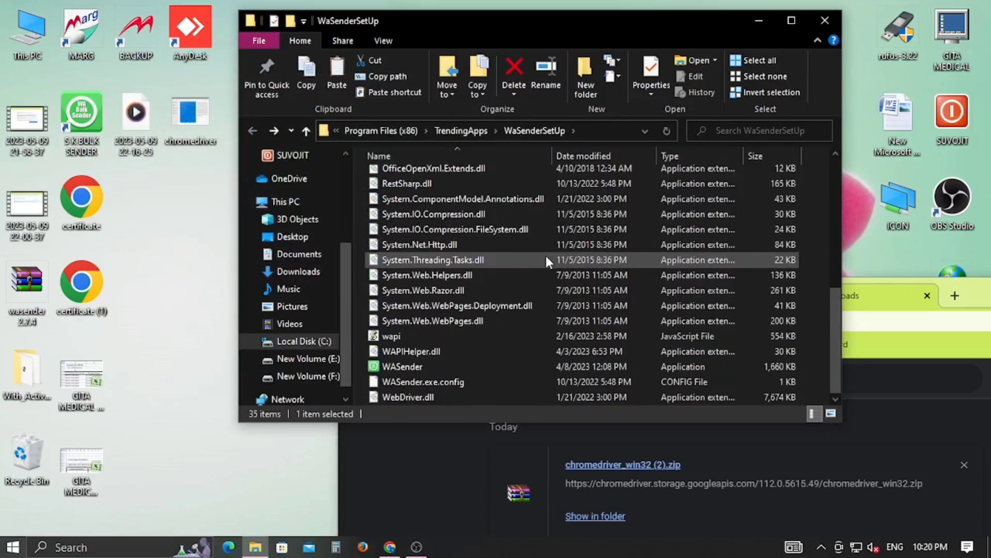
click(527, 351)
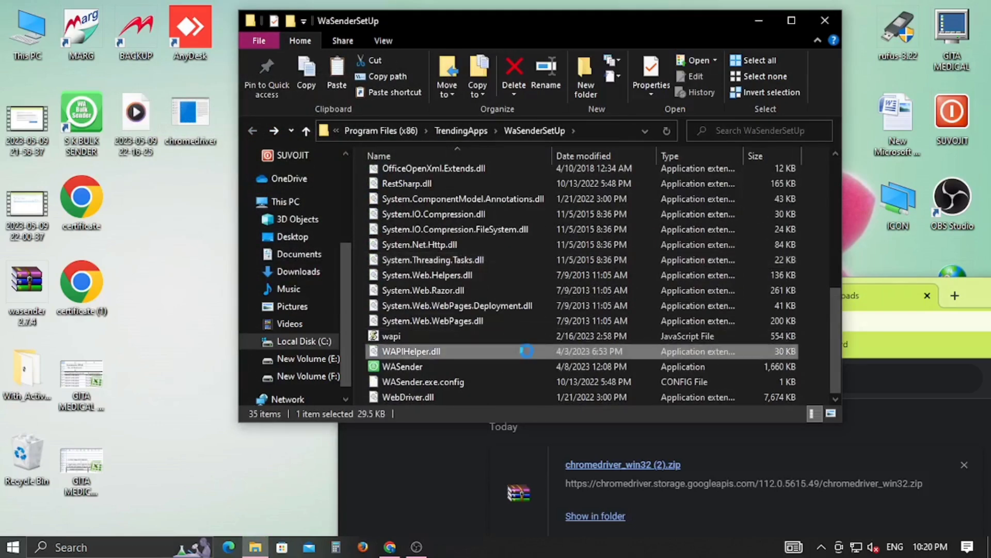
key(ctrl+v)
click(469, 178)
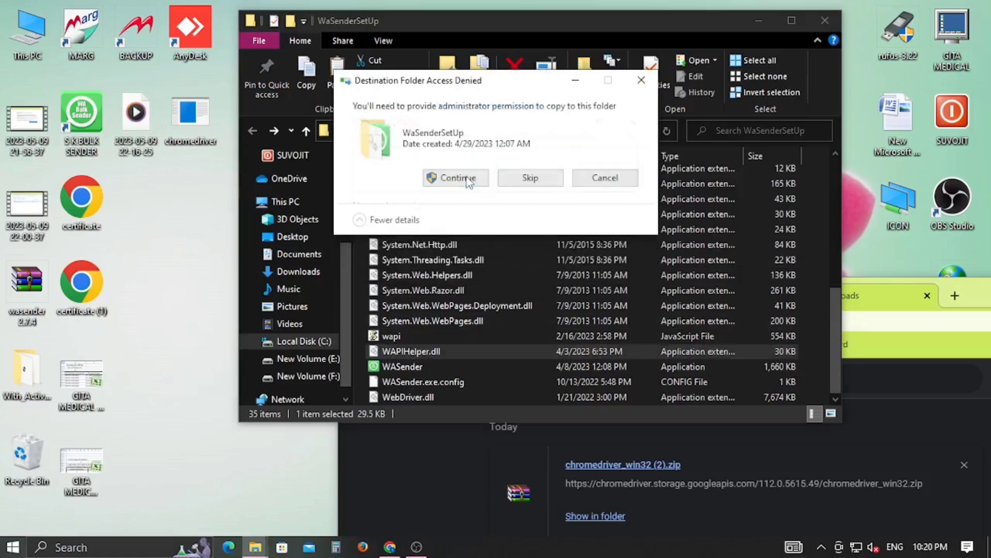
click(468, 181)
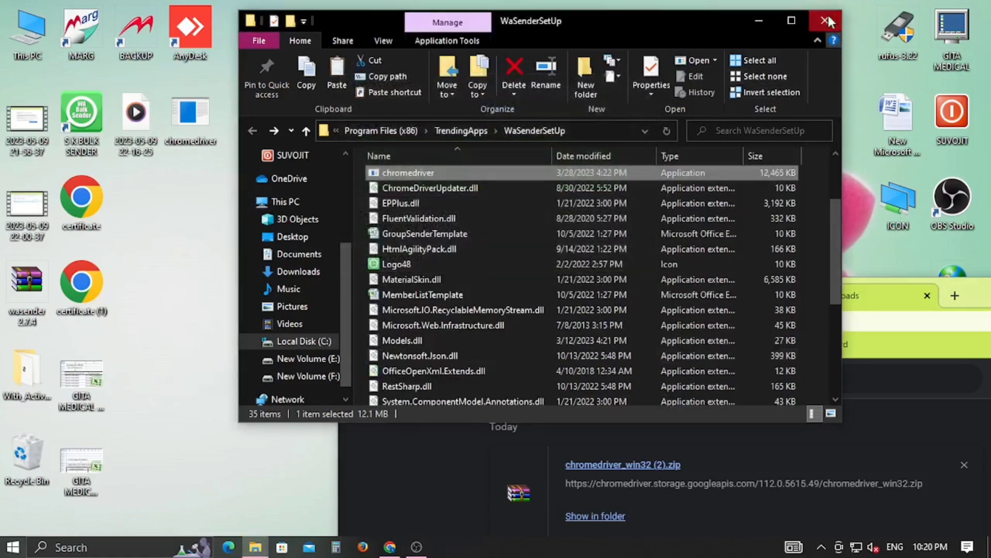
Close the WaSenderSetUp folder and the browser, and run the S K BULK SENDER desktop shortcut as administrator.
click(826, 21)
drag(985, 300, 713, 222)
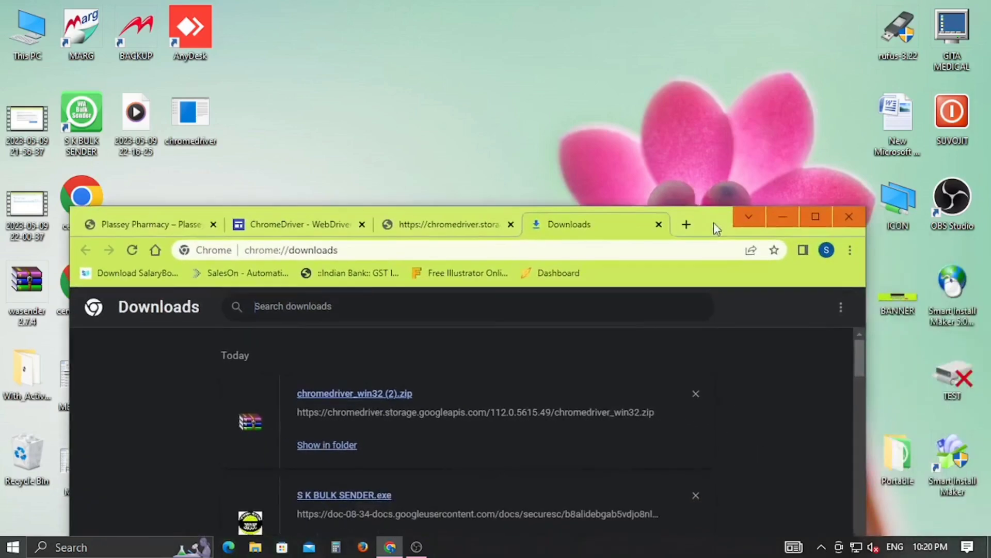
click(848, 215)
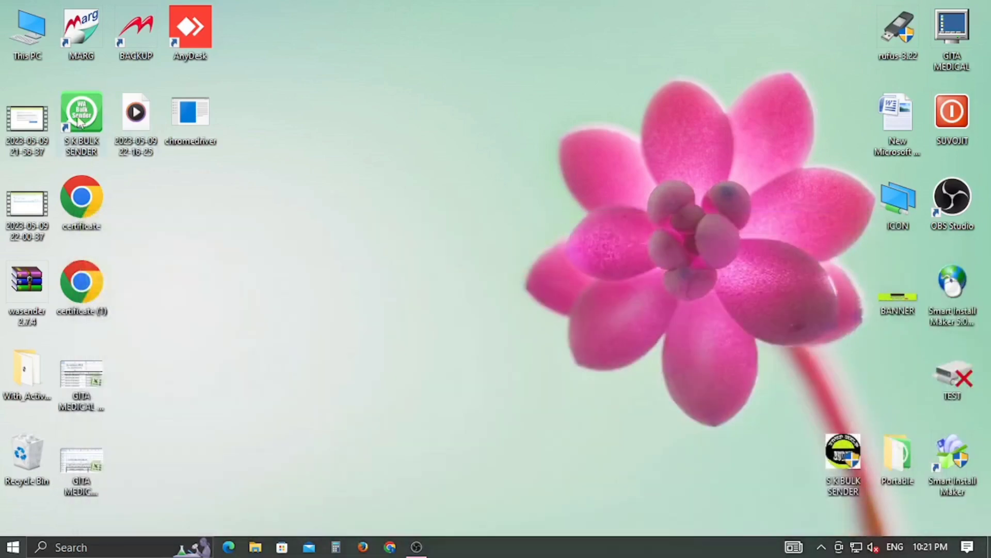
click(77, 122)
right_click(77, 122)
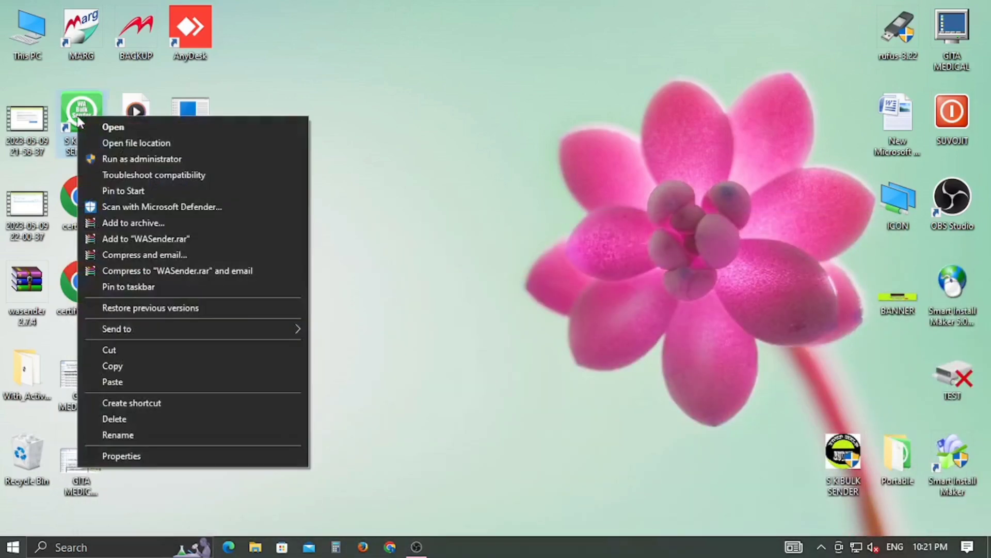
click(116, 161)
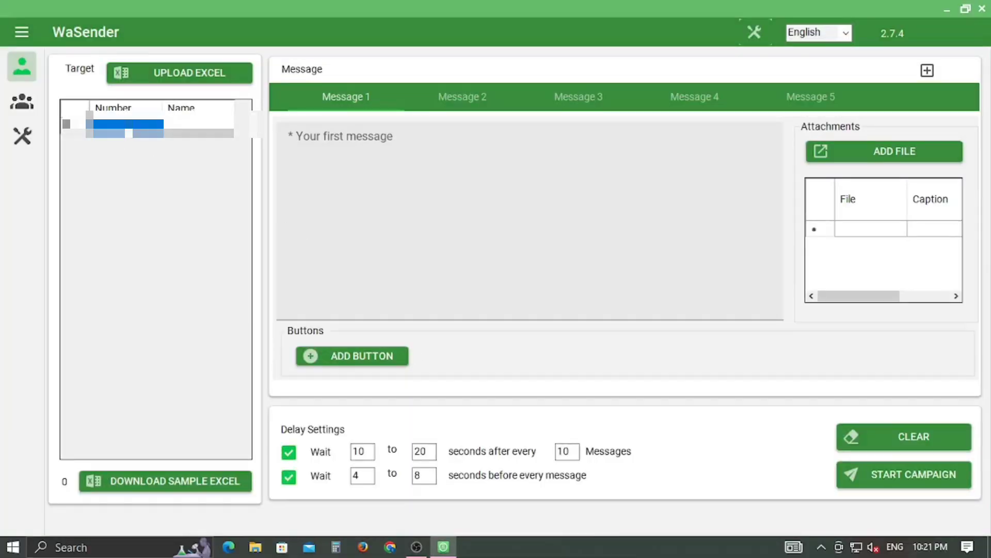
Enter the recipient's phone number and name in the first row of the target list.
key(Return)
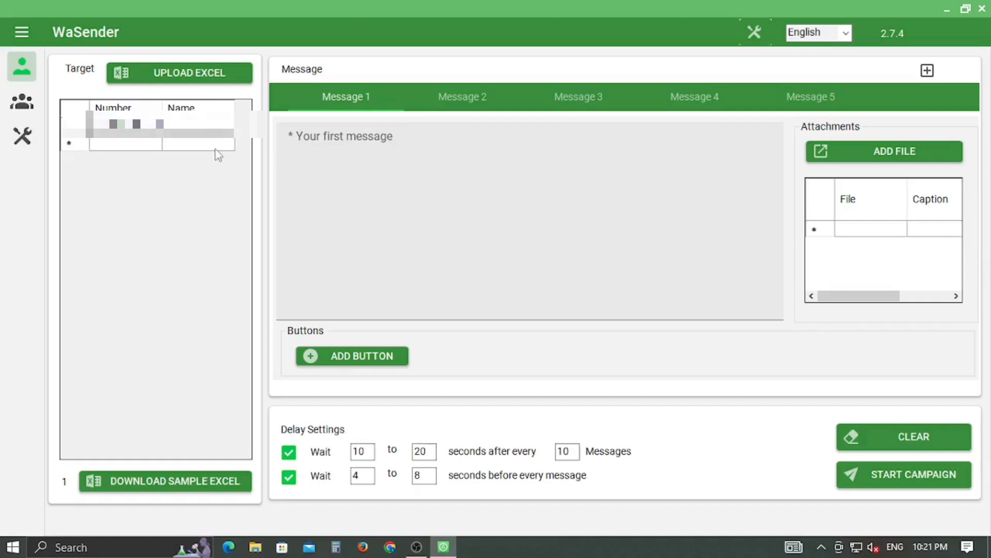
click(206, 127)
text(John)
Write Message 1 as "PLEASE SUBSCRIBE MY CHANNEL", "# YOUR HELP BUDDY #" and, after a blank line, "THANK YOU".
click(598, 198)
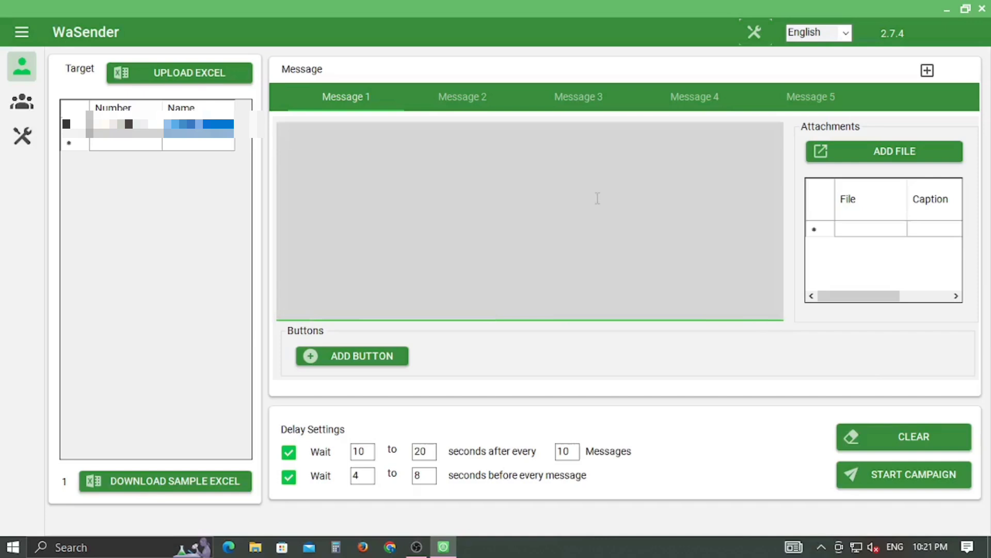
text(PLA)
key(BackSpace)
text(EASE)
key(BackSpace)
key(BackSpace)
key(BackSpace)
key(BackSpace)
key(BackSpace)
text(LEASE SUBSCRIBE)
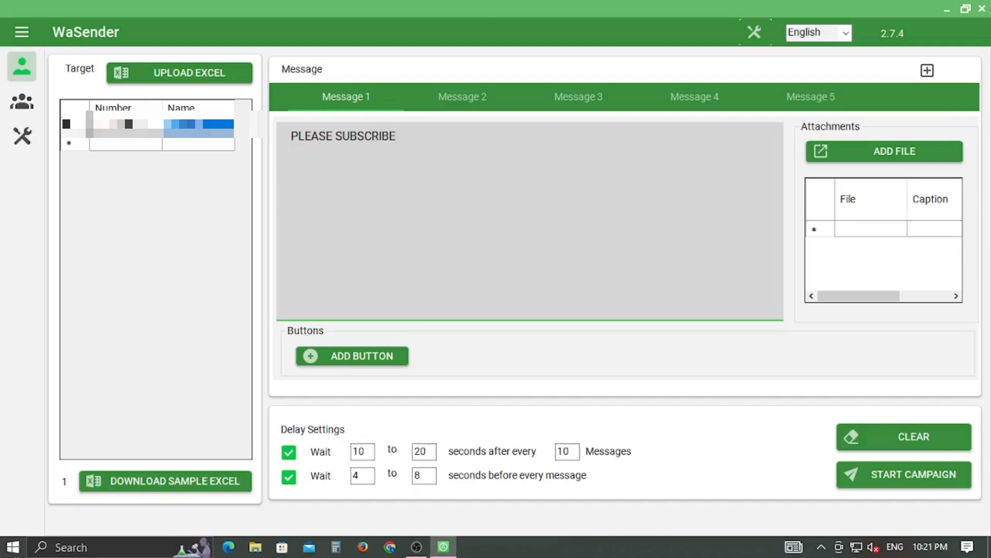
text( MY CHANNEL)
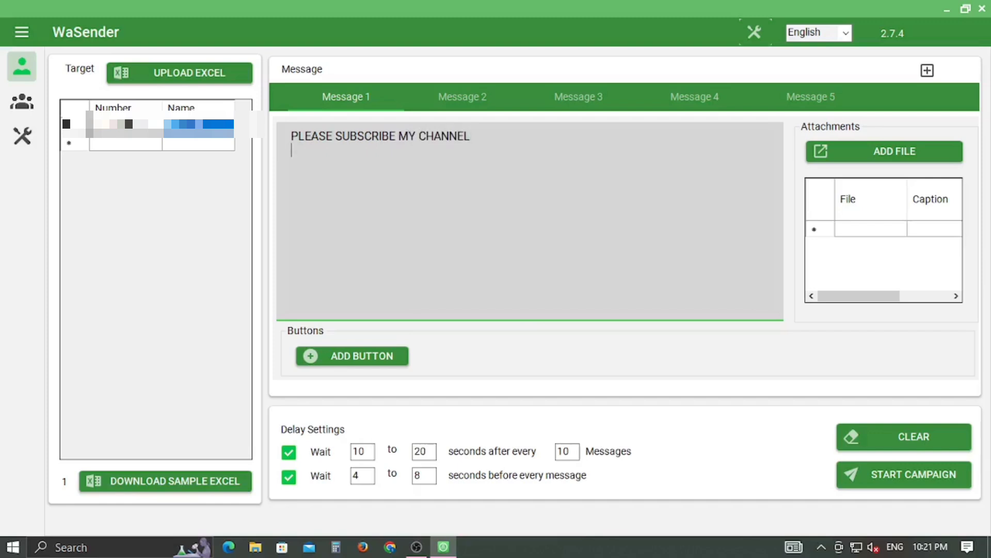
text(# YOUR HELP BUDDY)
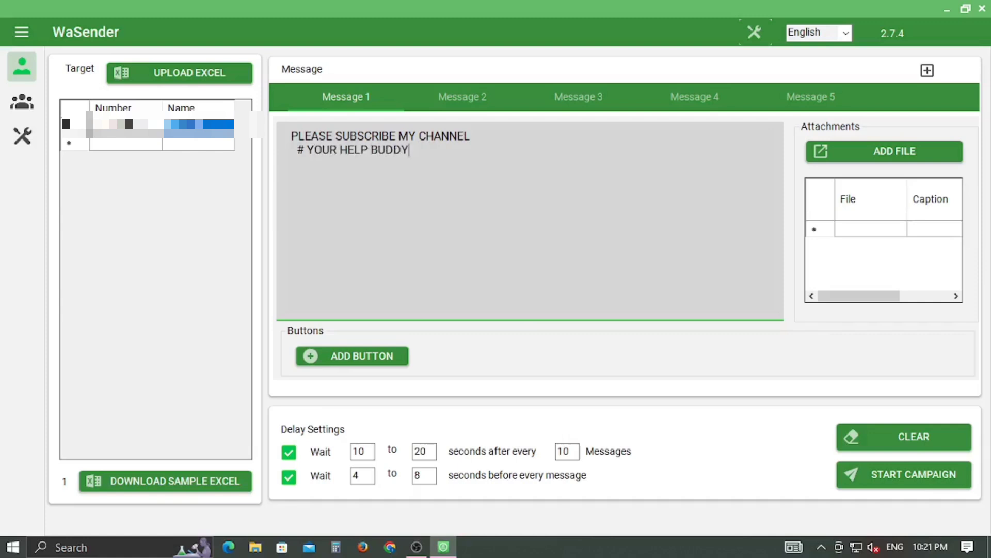
text( #          )
text(THA)
text(NK YOU)
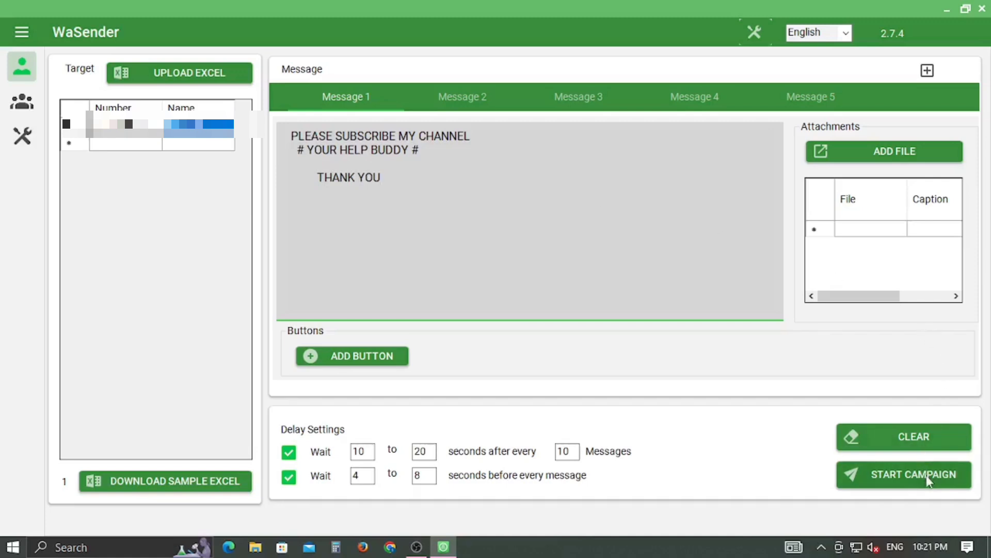
Attach the GLOVITA C PLY INFO image from the ACCESS folder on drive F: to Message 1 with the caption FACEWASH.
click(923, 160)
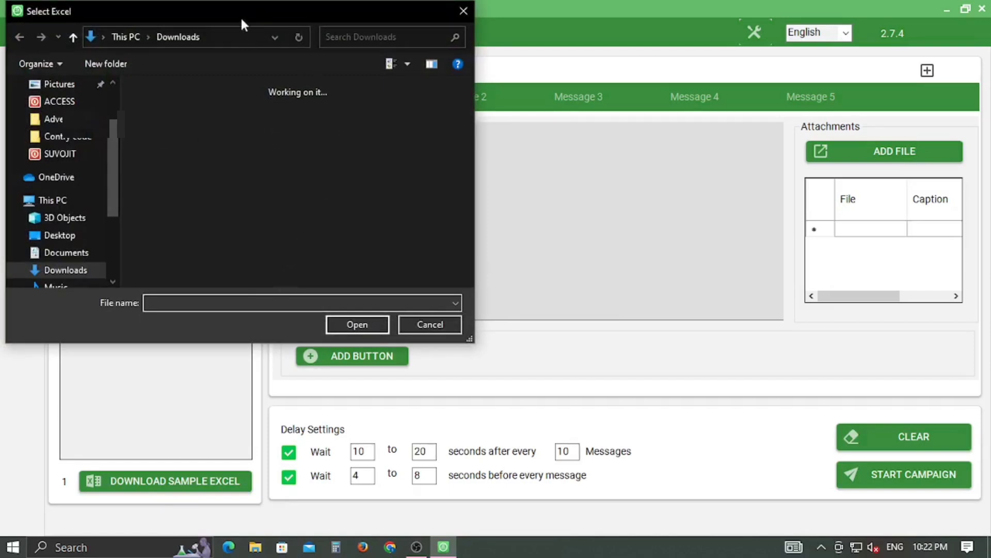
drag(240, 17, 280, 28)
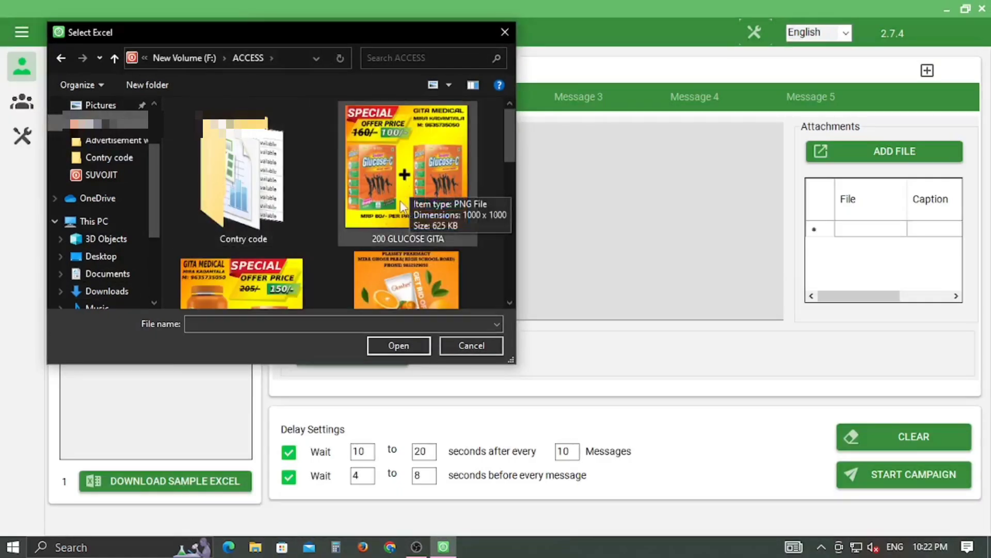
click(385, 281)
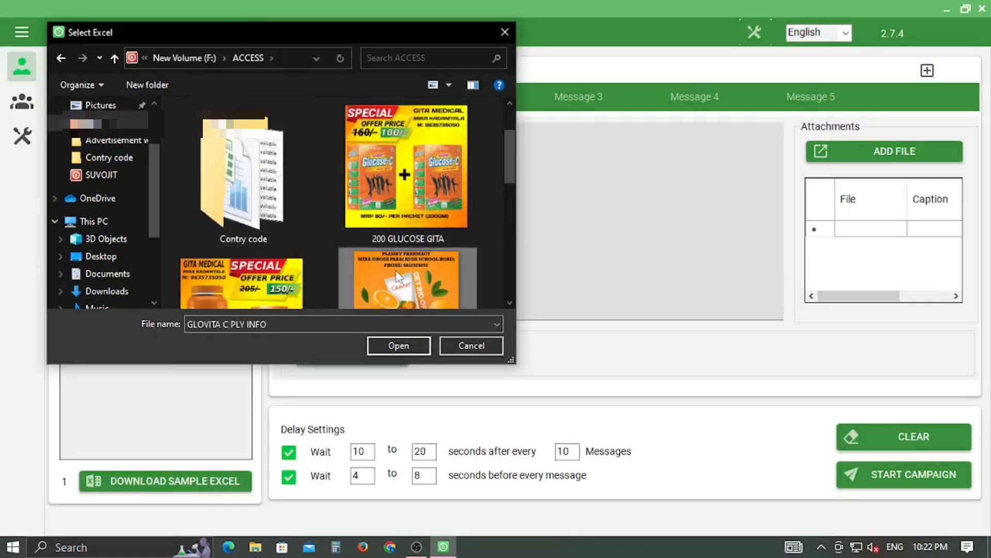
click(405, 347)
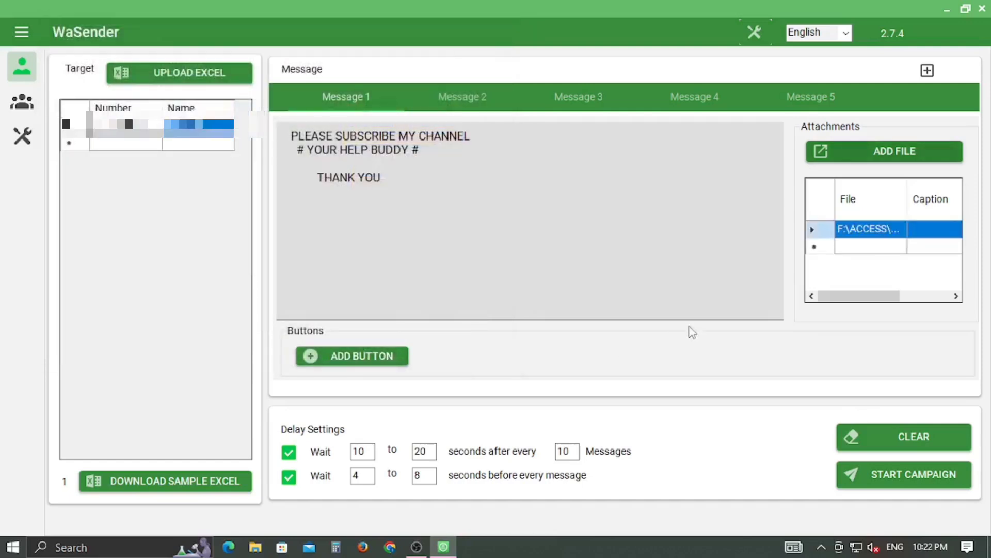
click(932, 231)
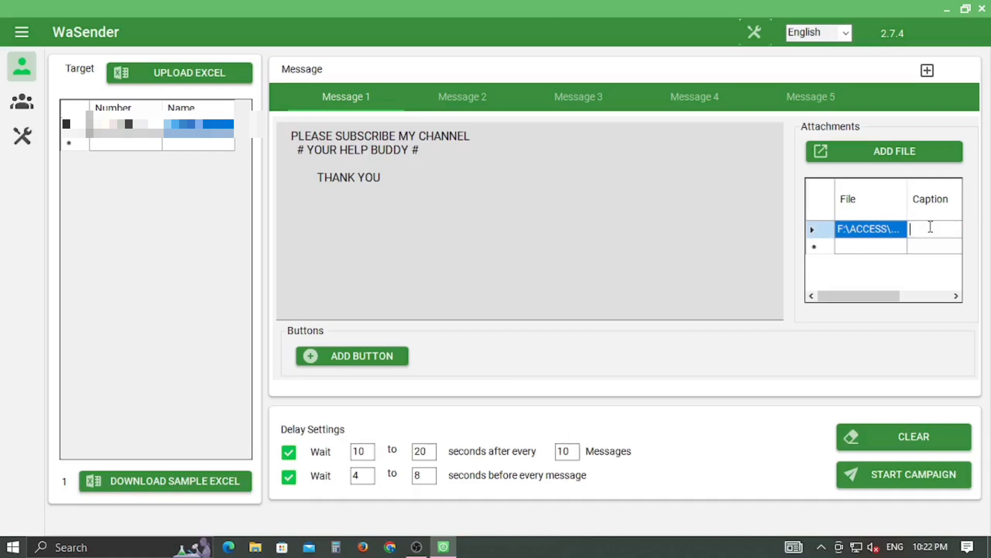
text(FACEWASH)
click(919, 356)
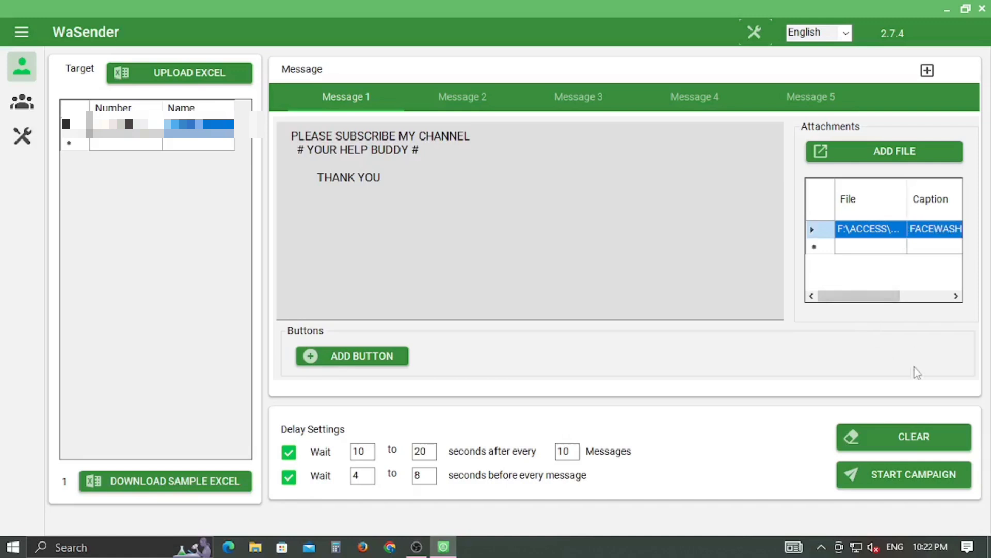
Start the campaign under the name SS and initiate WhatsApp for it.
click(919, 482)
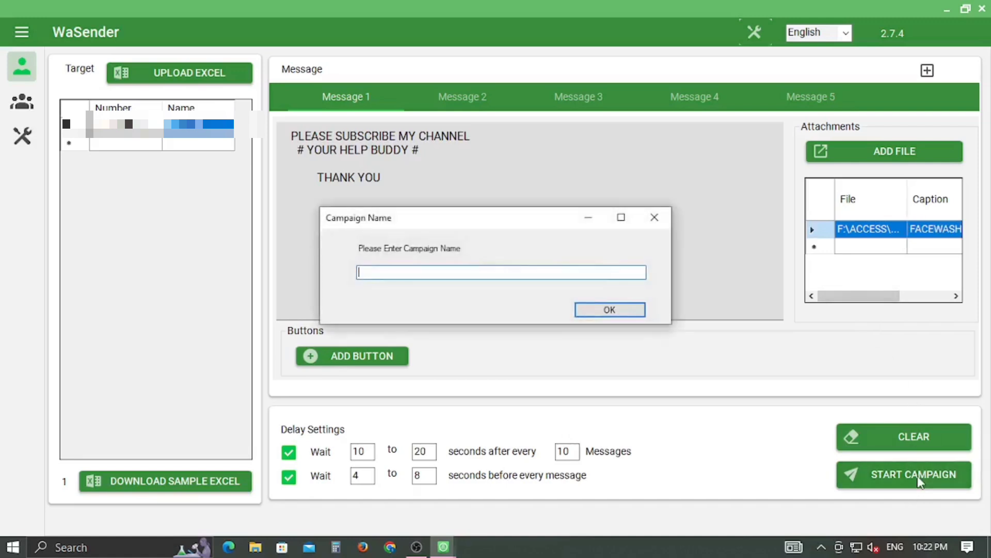
text(SS)
click(601, 312)
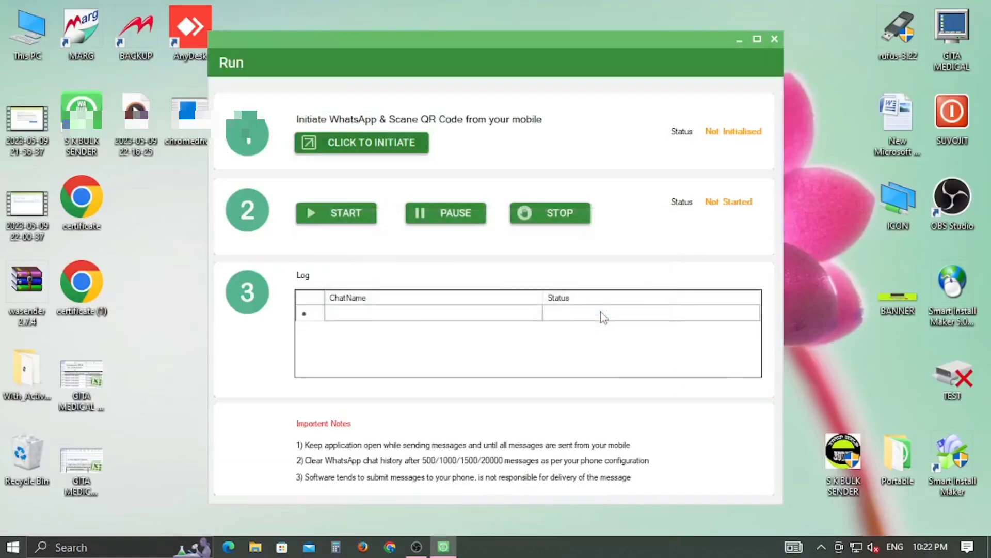
click(396, 148)
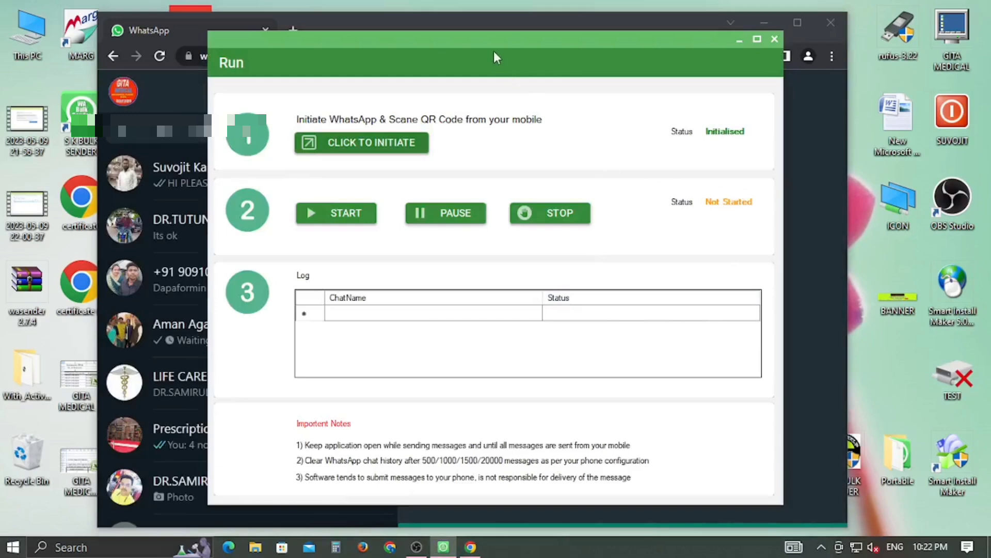
Move the Run window and the WhatsApp browser window apart so both can be seen, and start sending the campaign.
drag(479, 39, 559, 135)
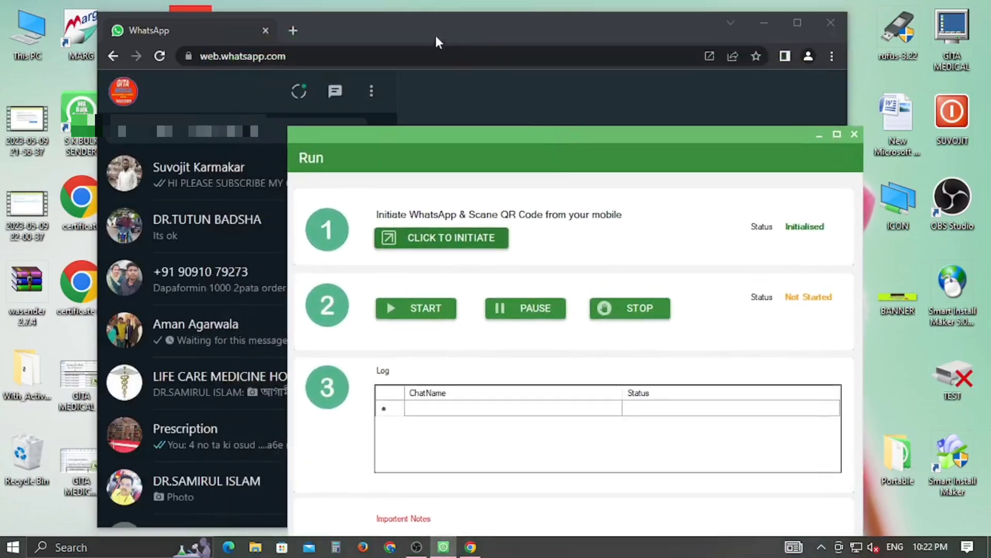
drag(434, 33, 335, 22)
click(780, 171)
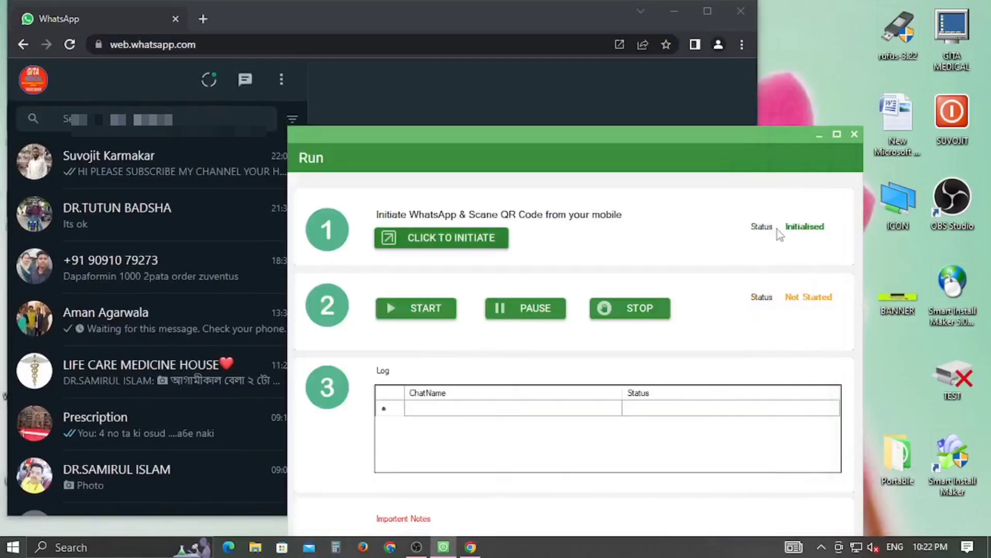
click(413, 310)
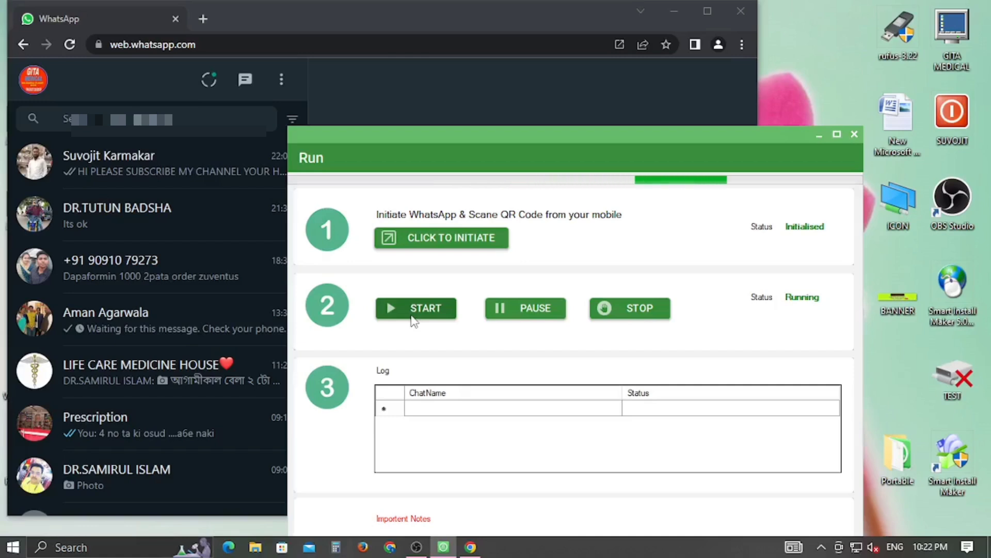
Bring the browser forward to check the SS campaign report, and close both the browser and the Run window.
click(360, 3)
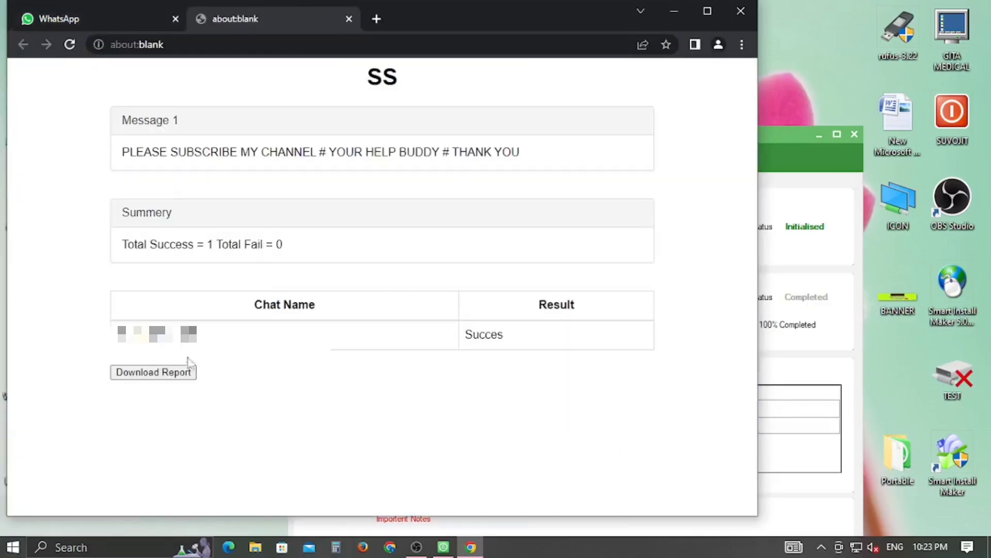
click(742, 11)
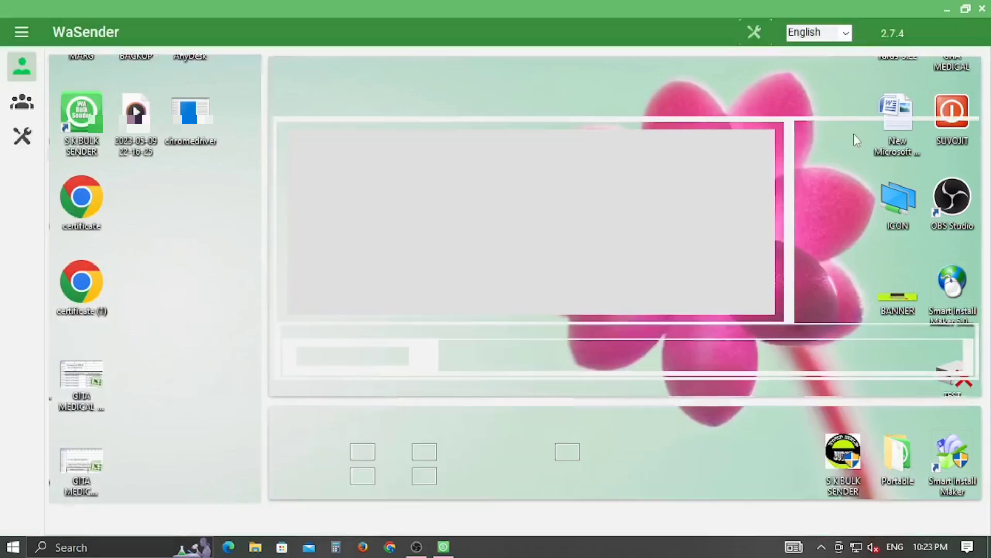
click(853, 135)
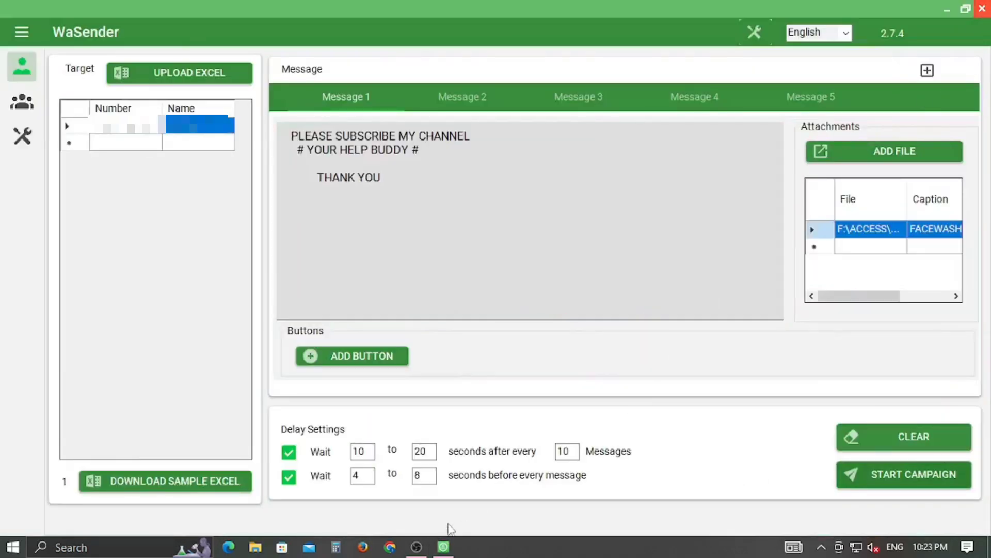